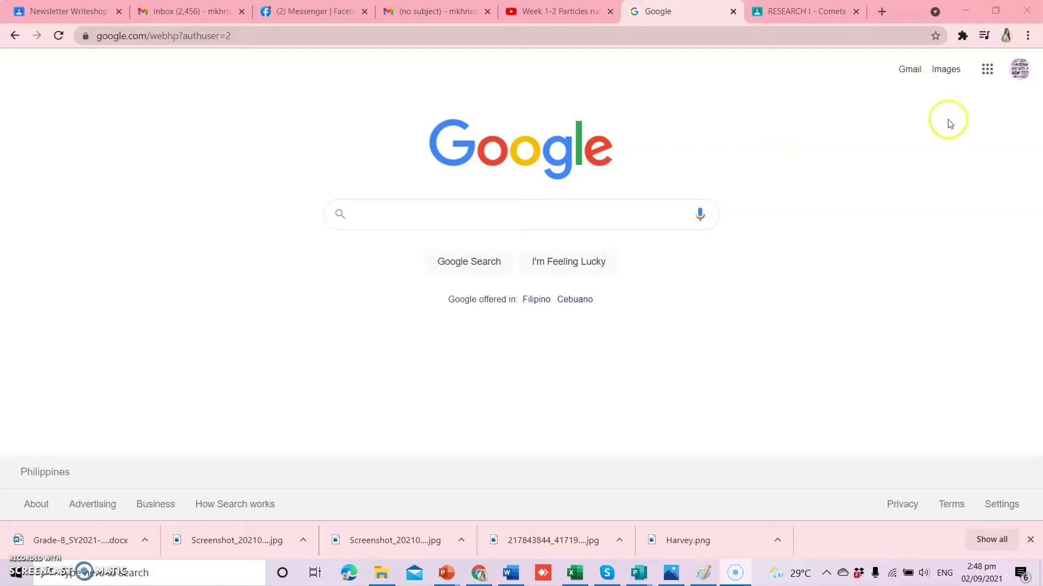
Step: Open Google Classroom from the list of Google apps
click(987, 70)
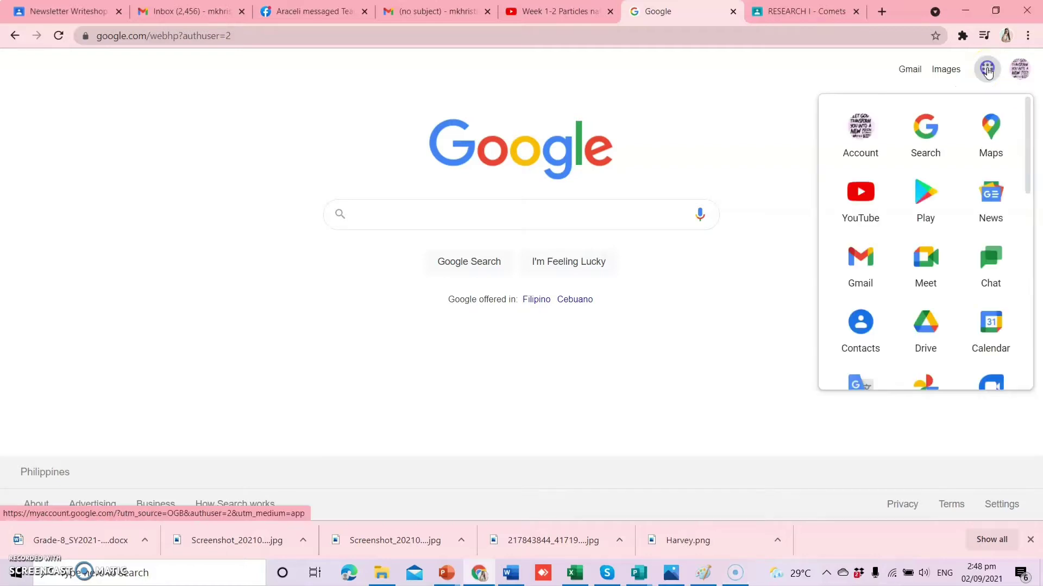
scroll(929, 188, down, 2)
scroll(929, 188, down, 5)
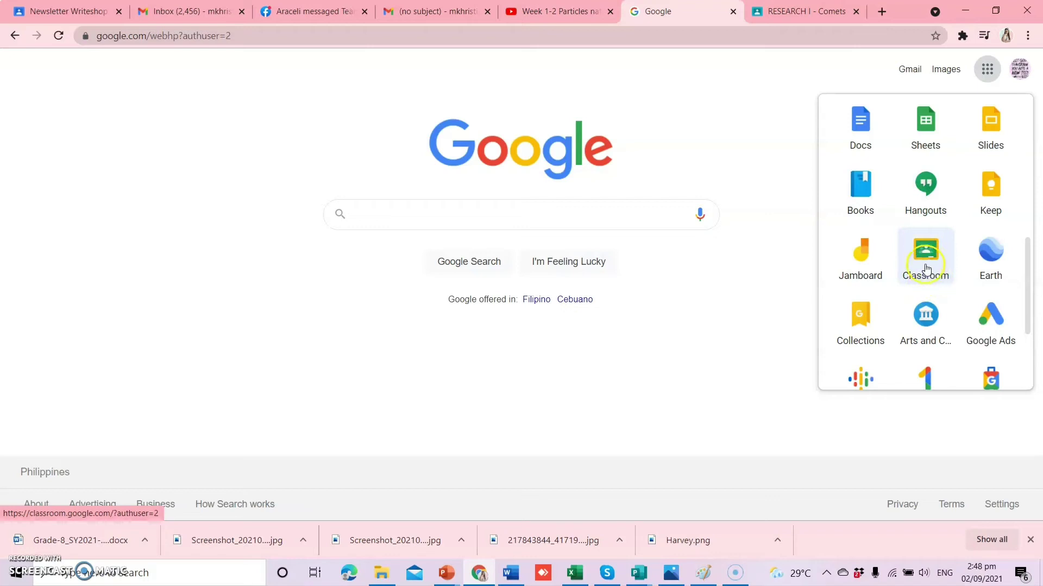
click(926, 266)
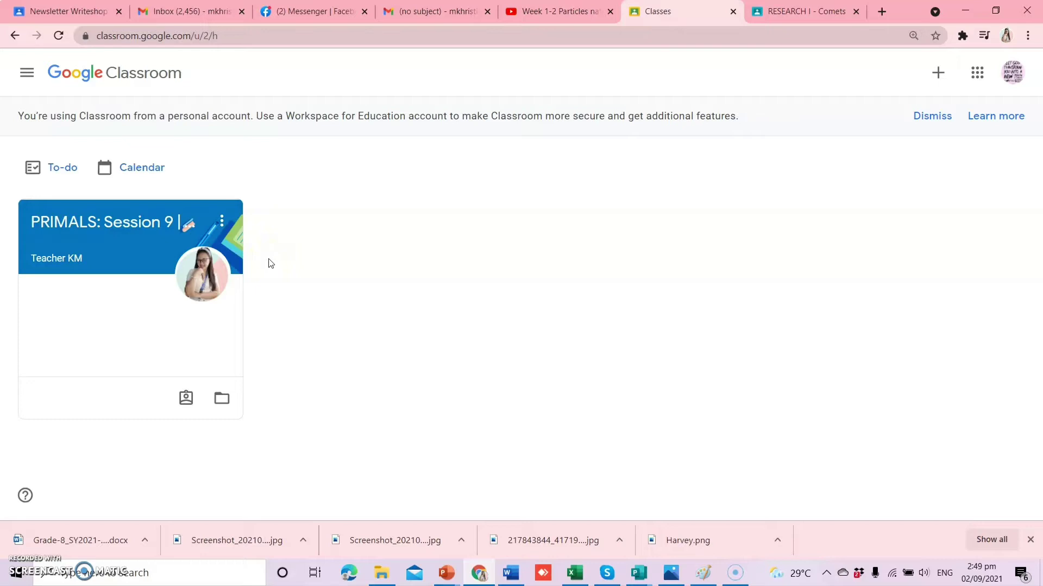
Step: Open the form for joining a class and activate its class code field
click(937, 75)
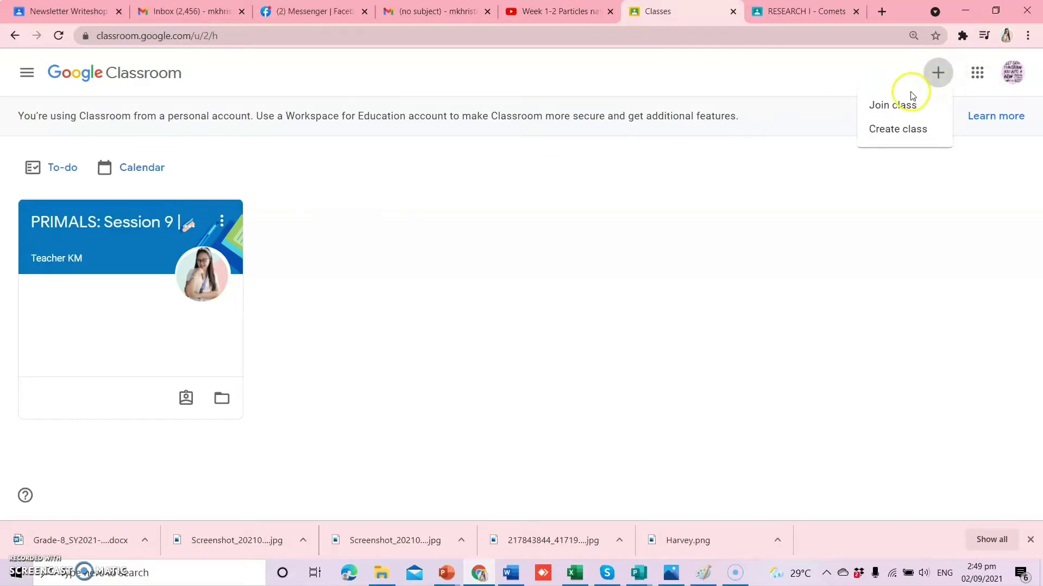
click(891, 106)
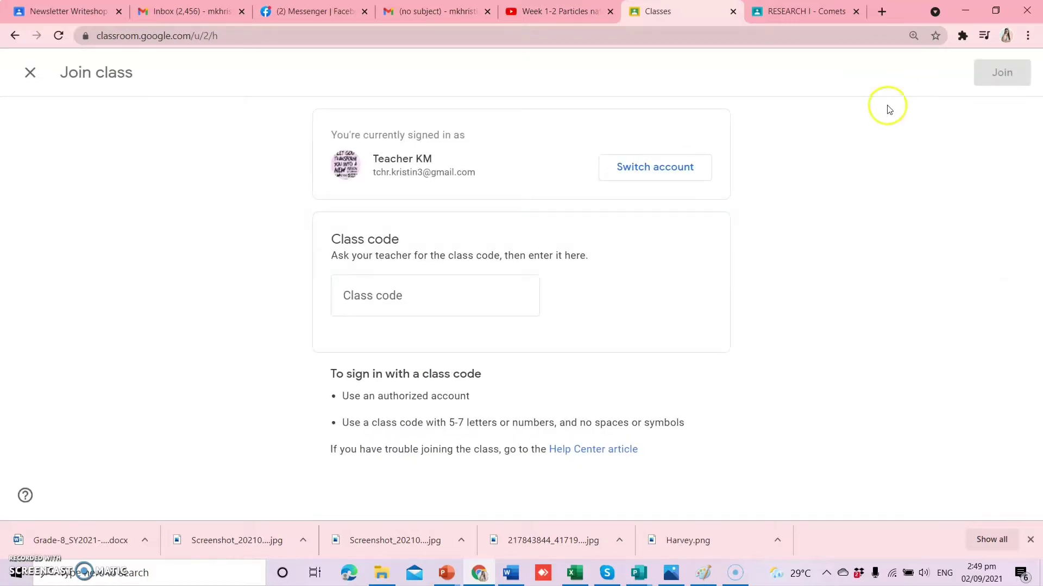
click(354, 299)
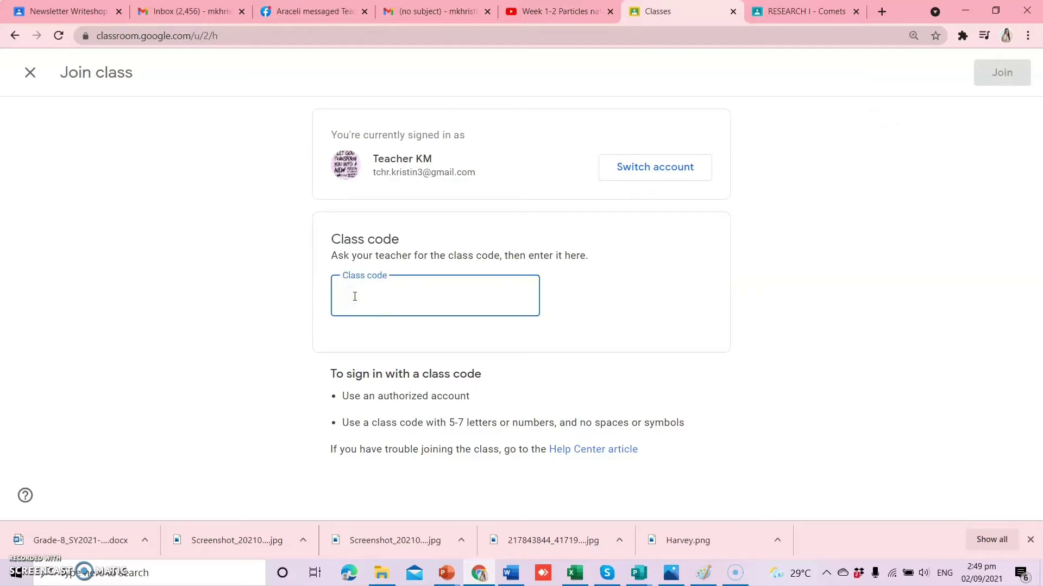
Step: Switch to the Word document and copy the class code for RESEARCH I - Comets
click(511, 573)
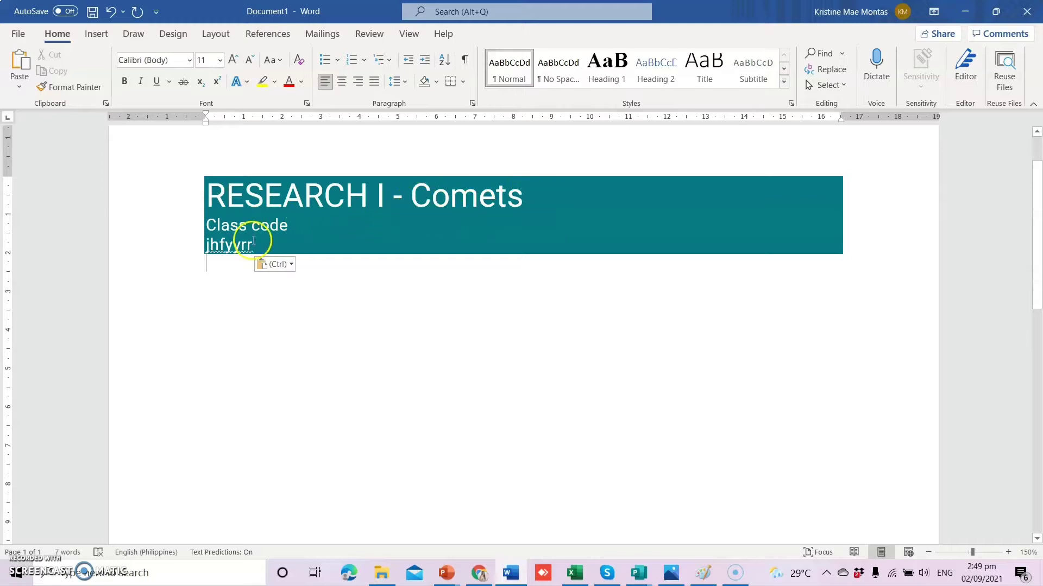
drag(247, 247, 211, 246)
key(ctrl+c)
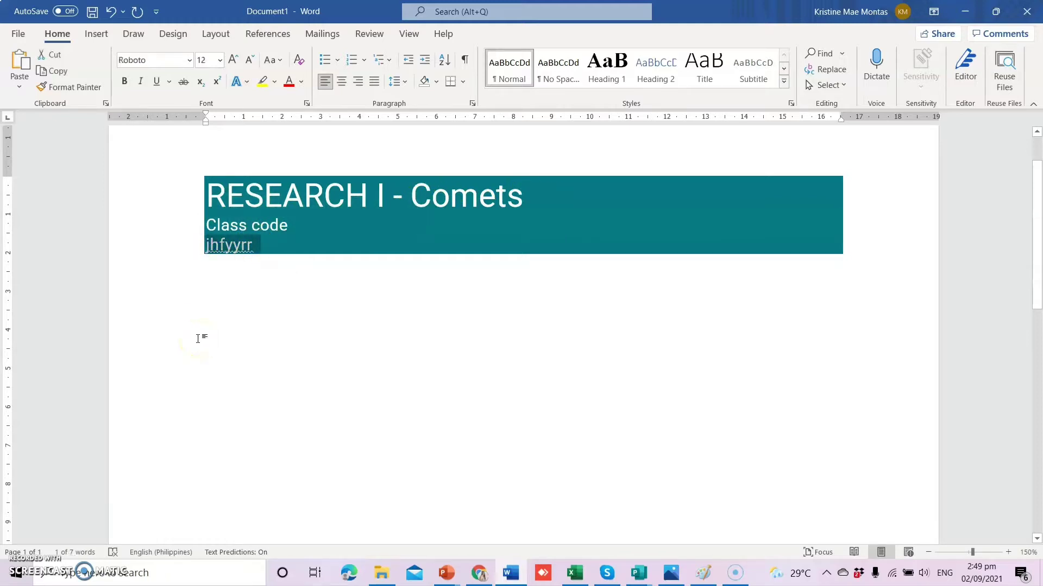
Step: Return to Chrome, paste the class code into its field, and join the class, dismissing the tip about creating posts
click(479, 573)
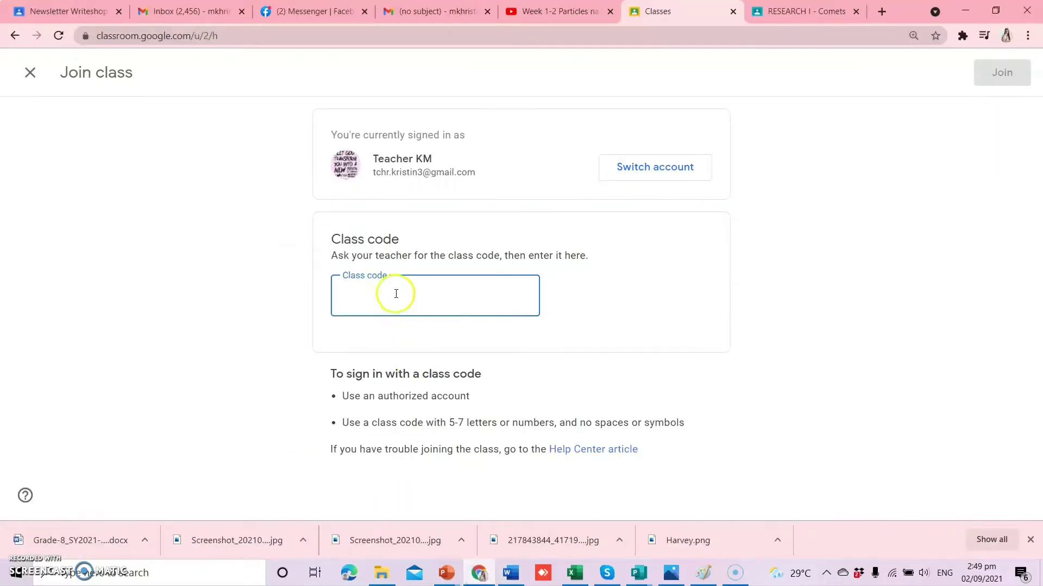
click(365, 299)
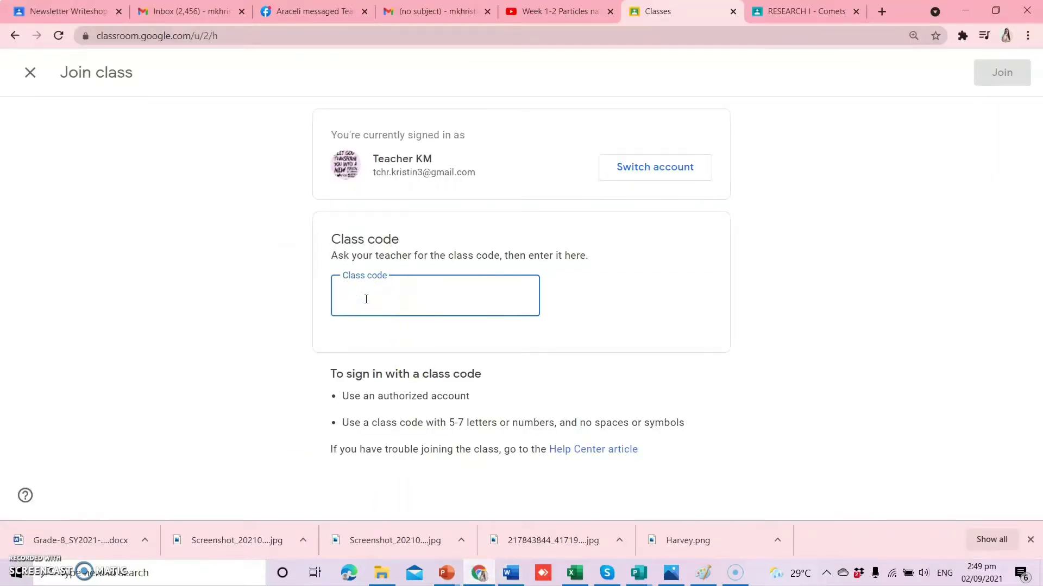
key(ctrl+v)
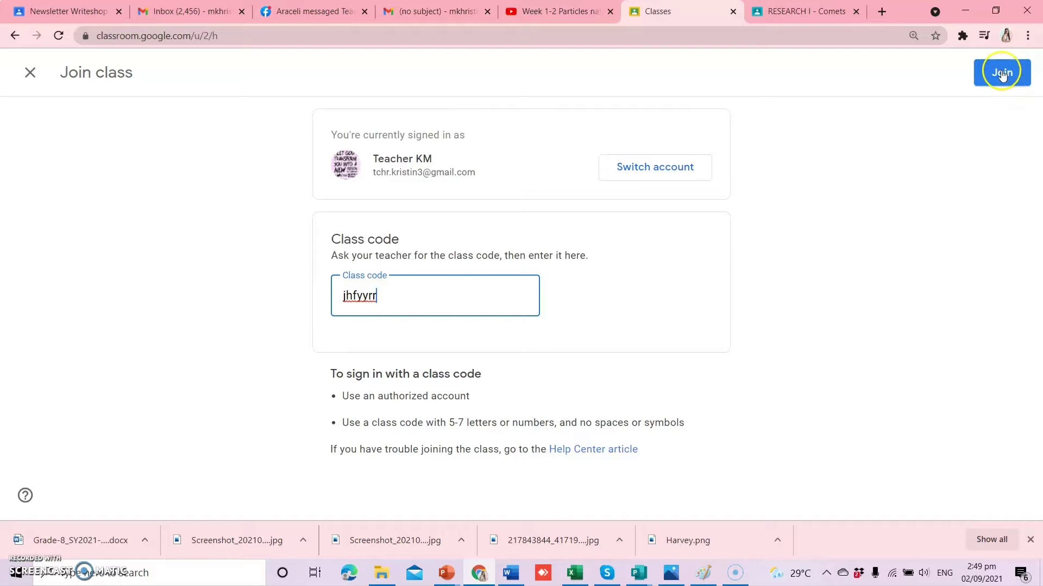
click(1002, 73)
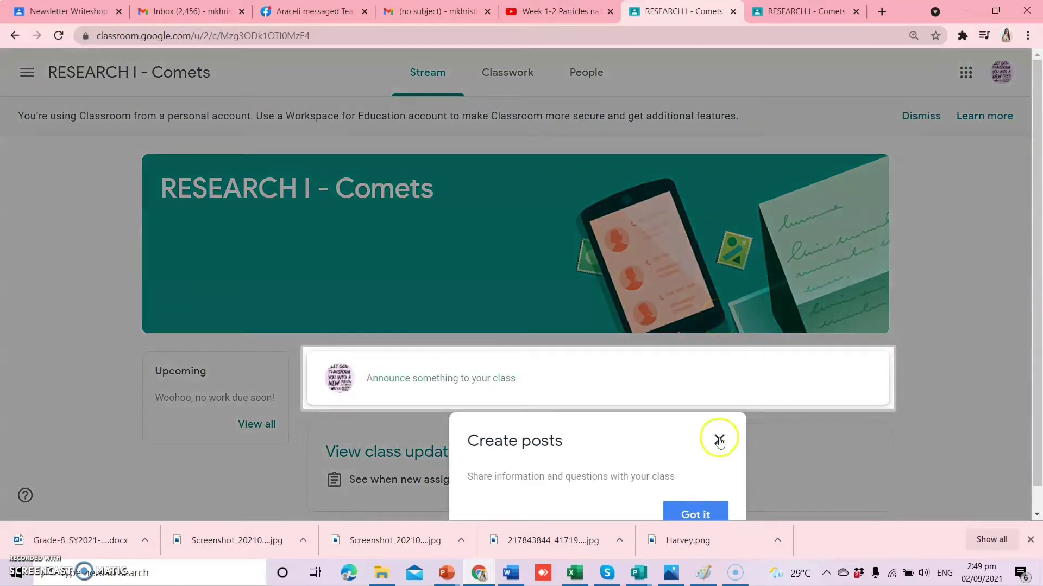
click(719, 439)
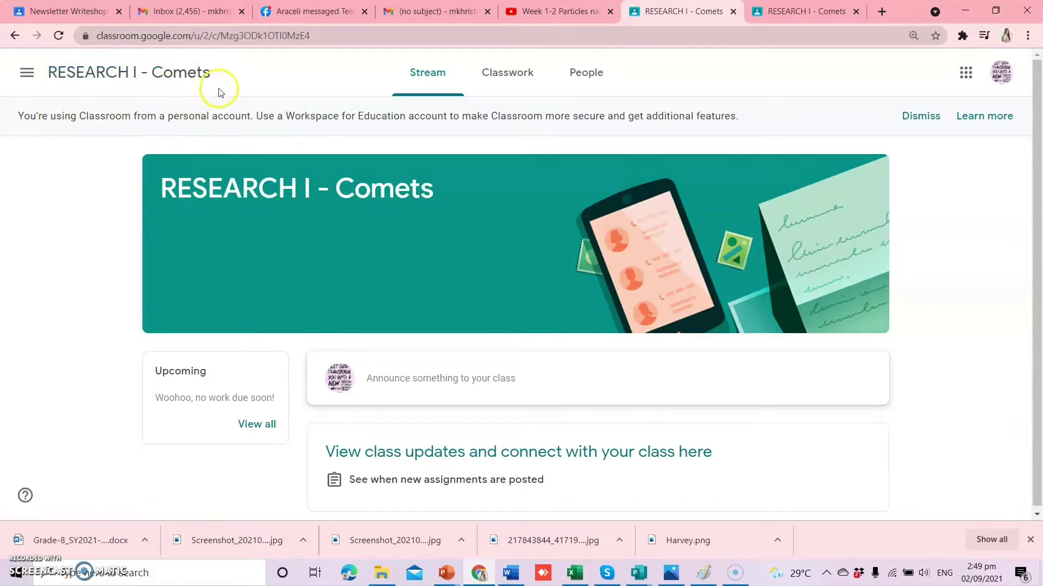
Step: Look through the Stream, Classwork and People pages of the RESEARCH I - Comets class
click(405, 85)
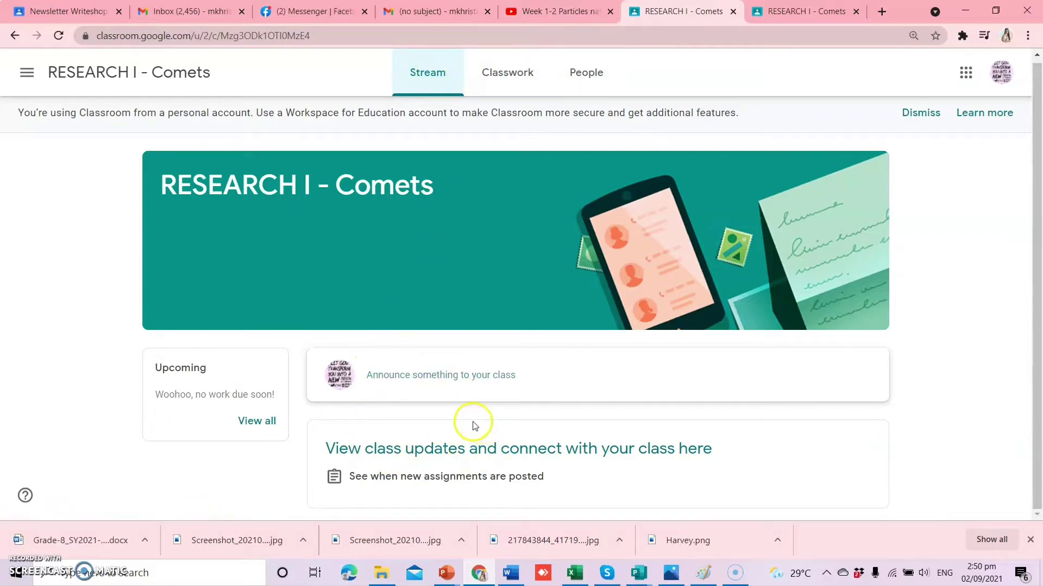
click(508, 71)
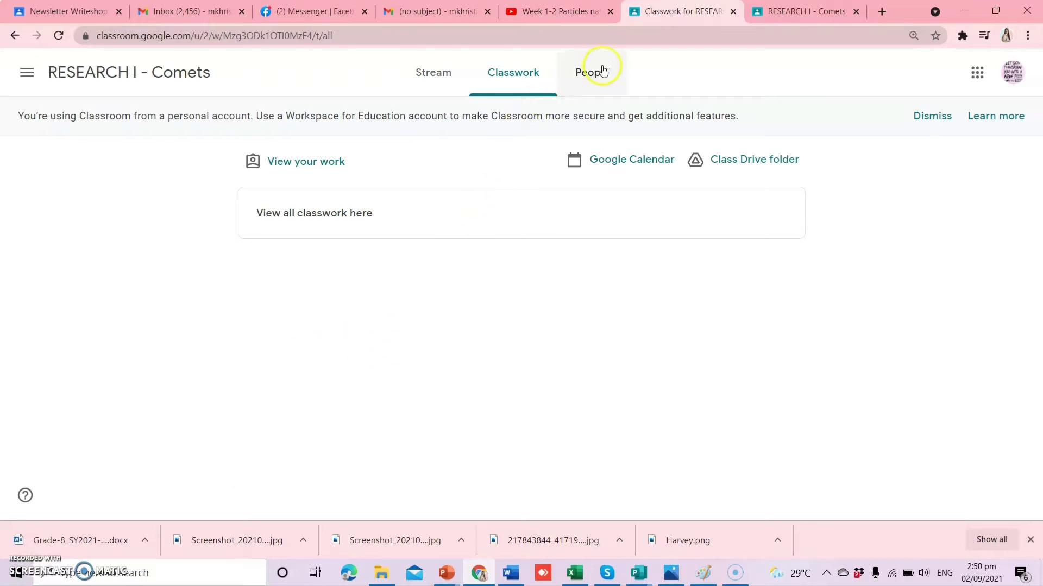
click(594, 80)
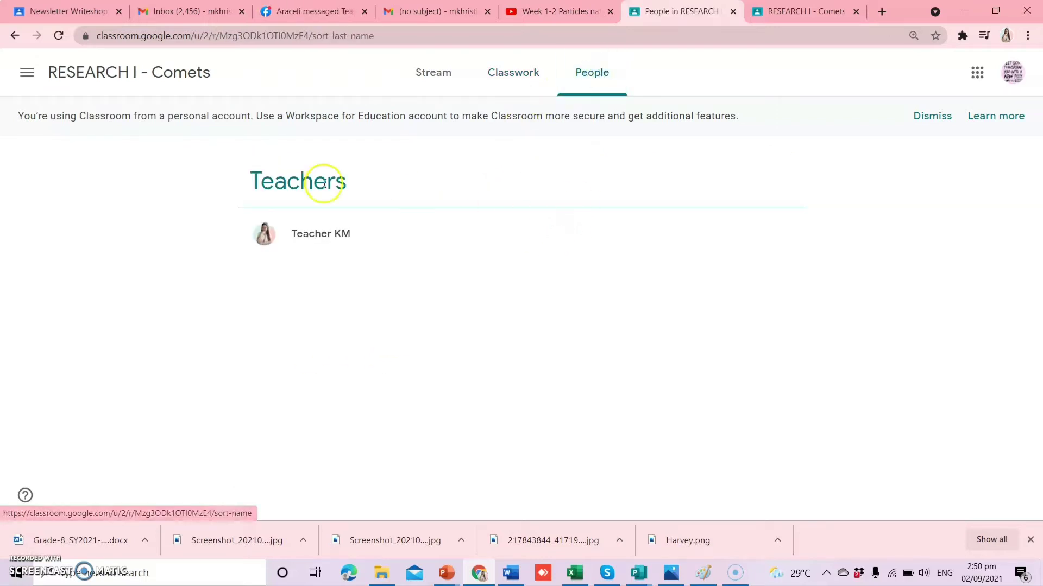
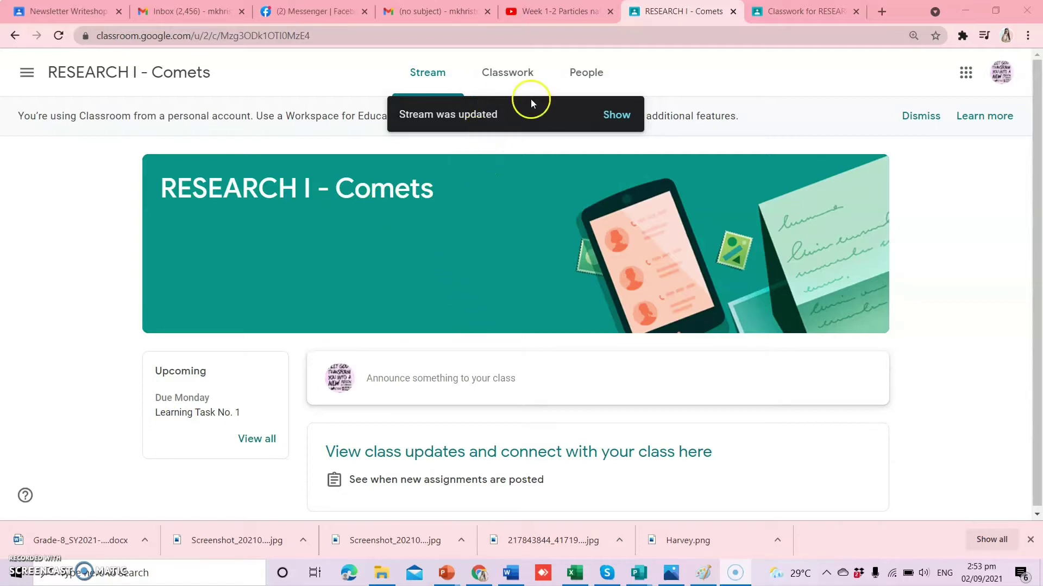
Step: Refresh the stream with the new post and open the full Learning Task No. 1 assignment from the classwork
click(616, 114)
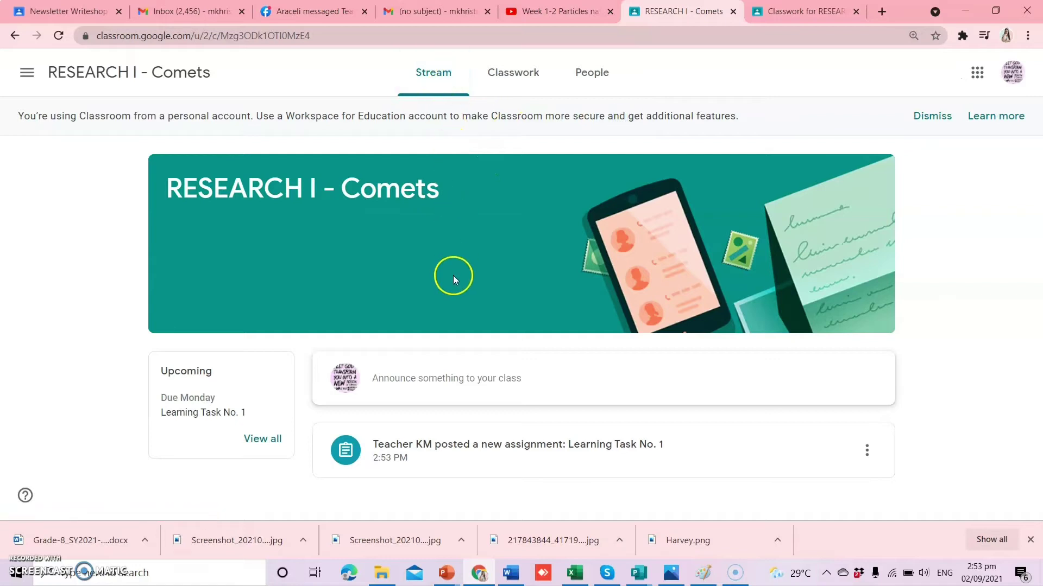
click(522, 79)
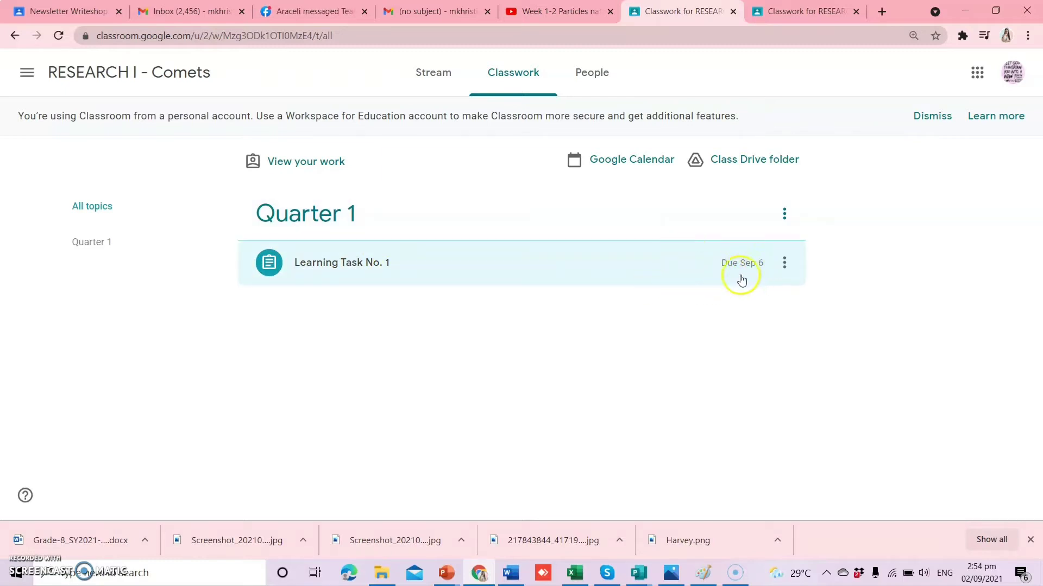
click(320, 265)
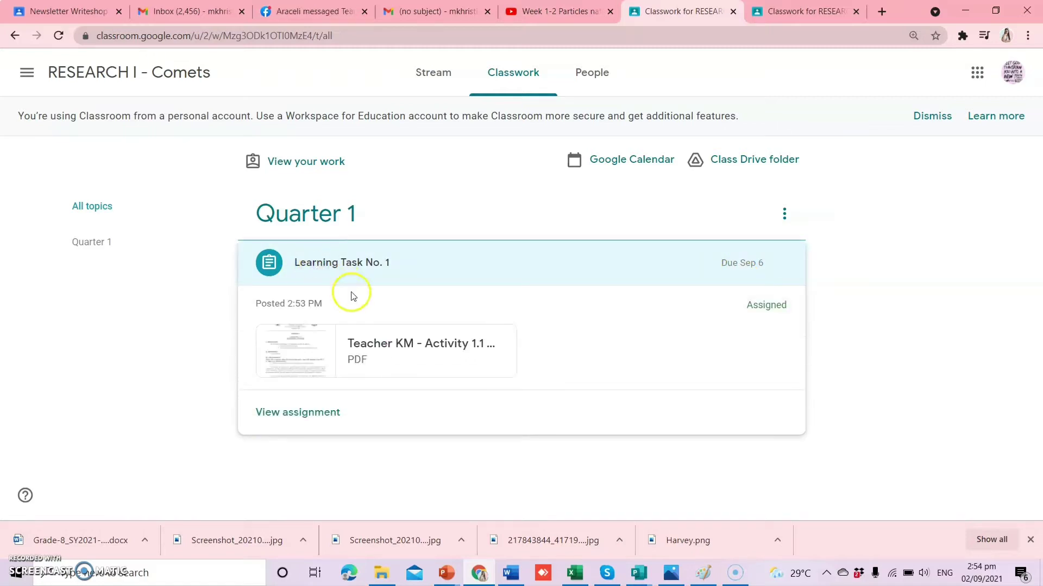
click(298, 412)
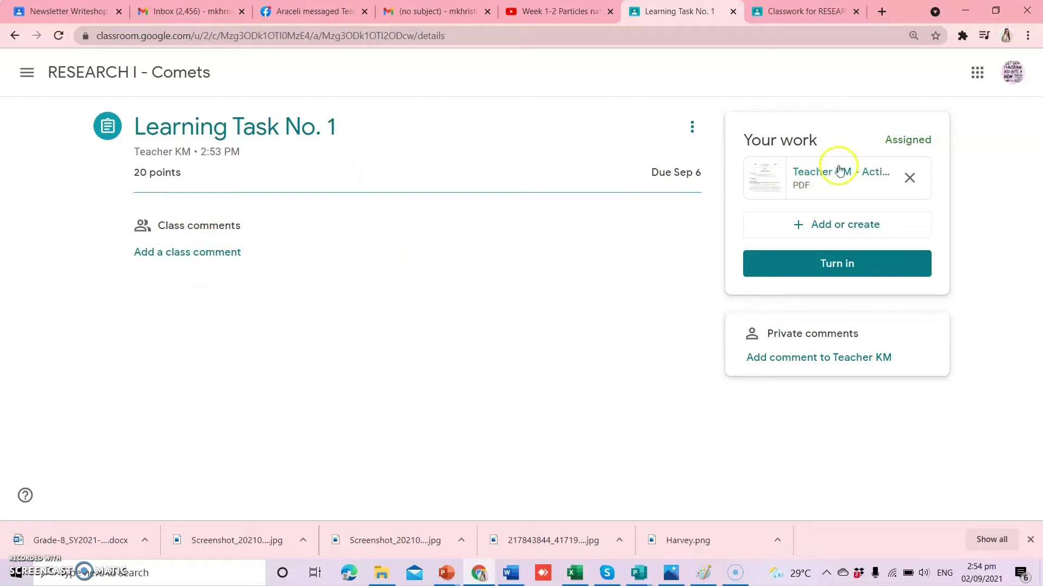
Step: Open the Activity 1.1 Scientific Attitude PDF attached to the assignment and read through both pages, including the procedure, questions and conclusion
click(775, 183)
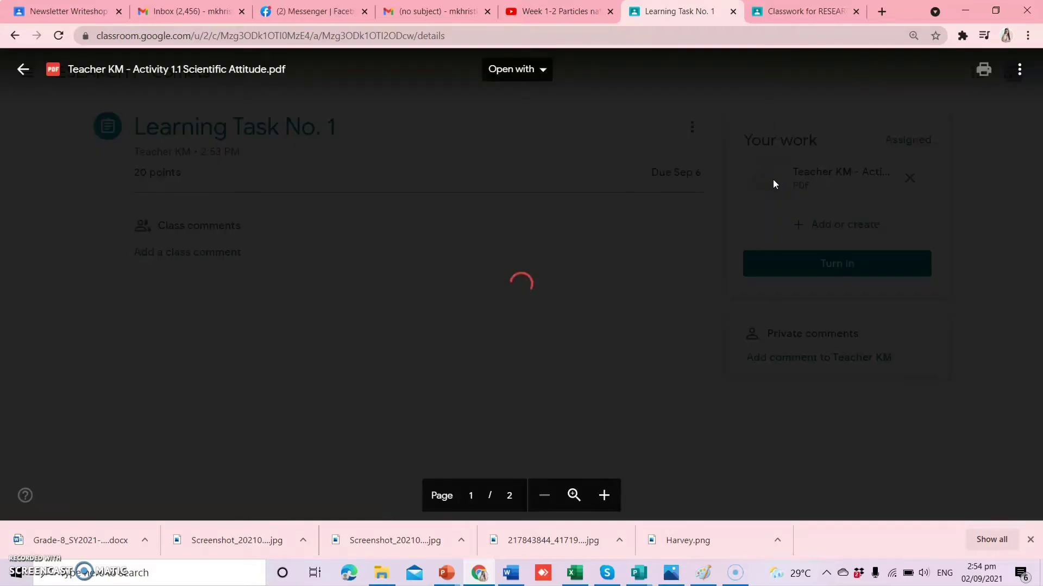
scroll(636, 253, down, 5)
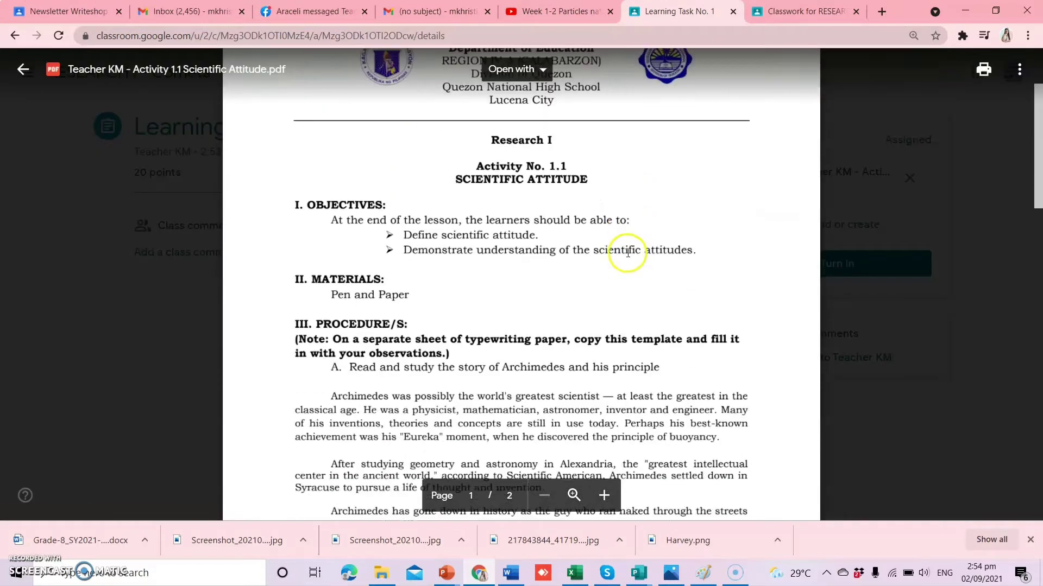
scroll(626, 252, down, 14)
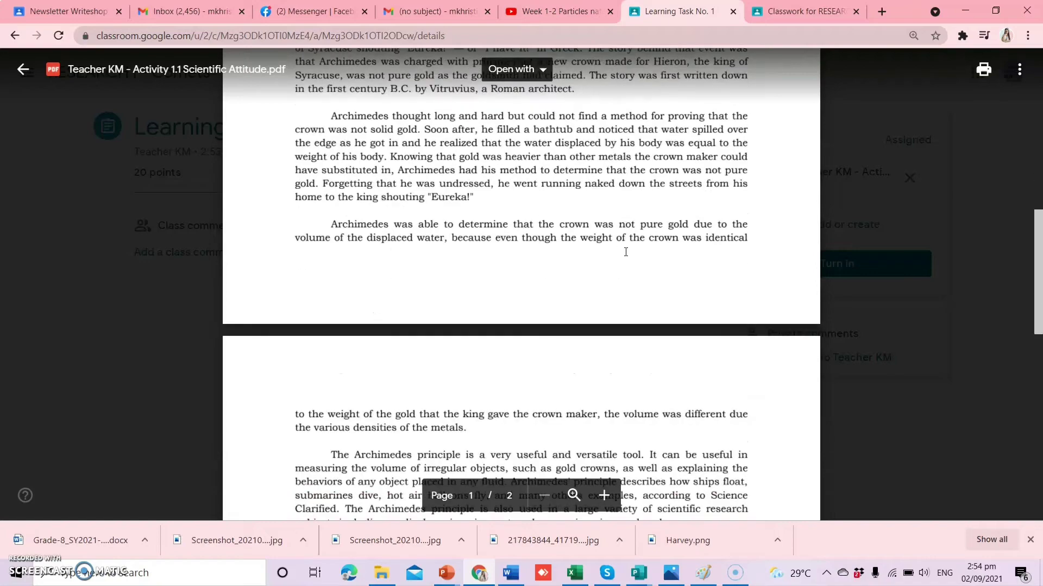
scroll(626, 252, down, 5)
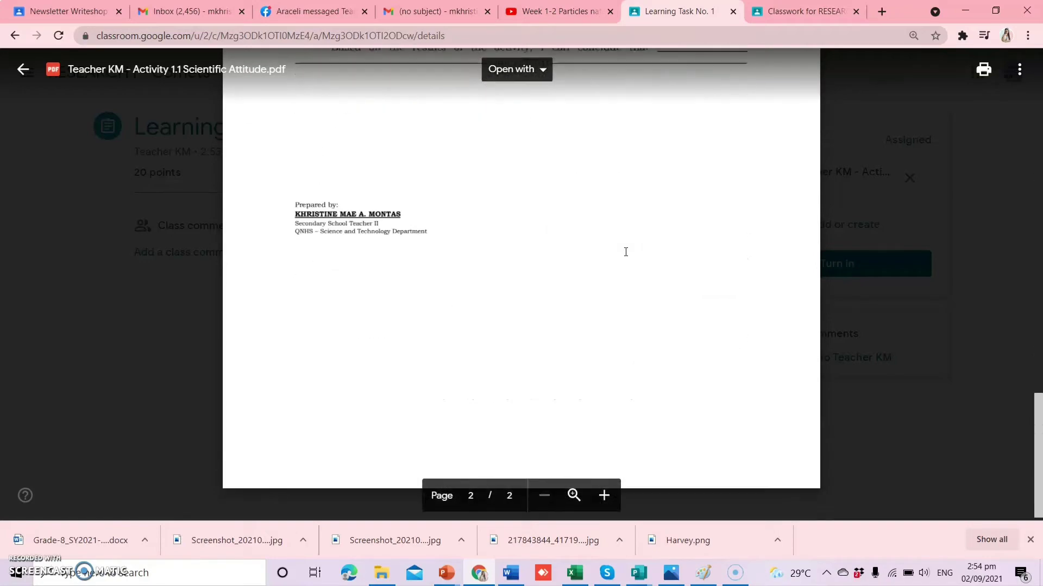
scroll(626, 252, up, 10)
scroll(626, 252, up, 13)
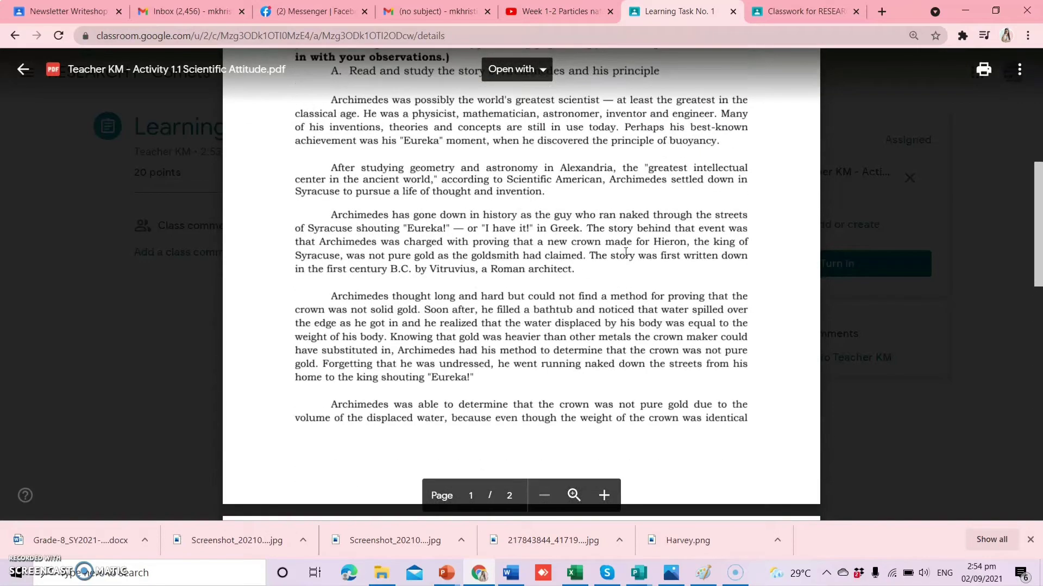
scroll(625, 252, down, 3)
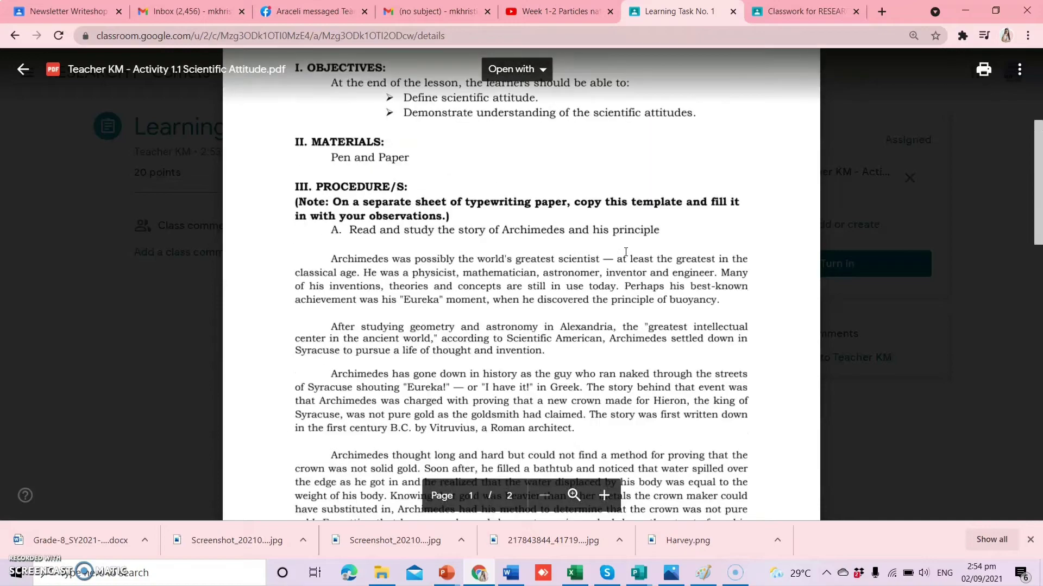
scroll(625, 252, up, 3)
scroll(626, 252, down, 4)
scroll(626, 252, down, 14)
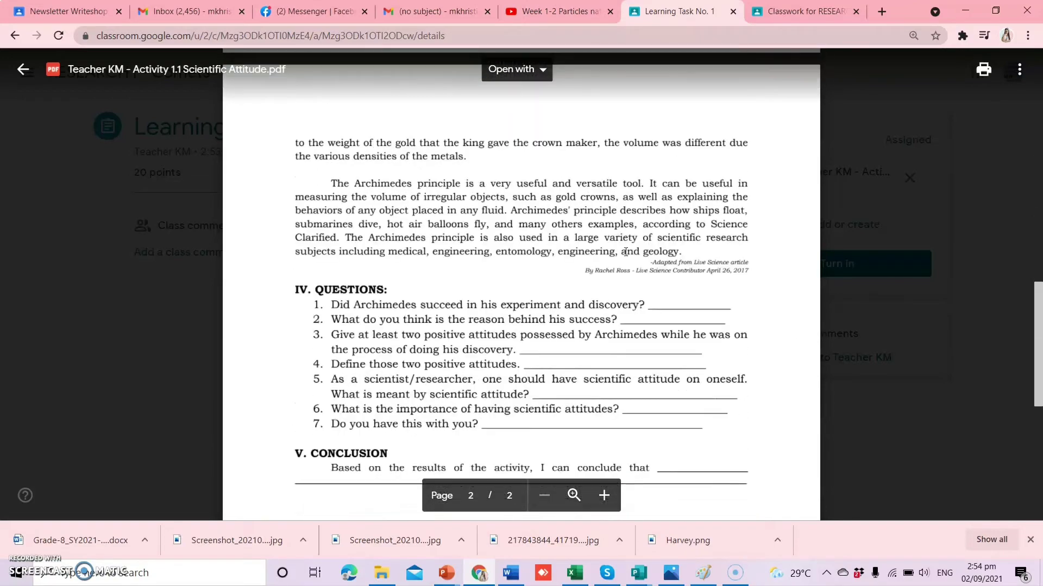
scroll(626, 252, up, 1)
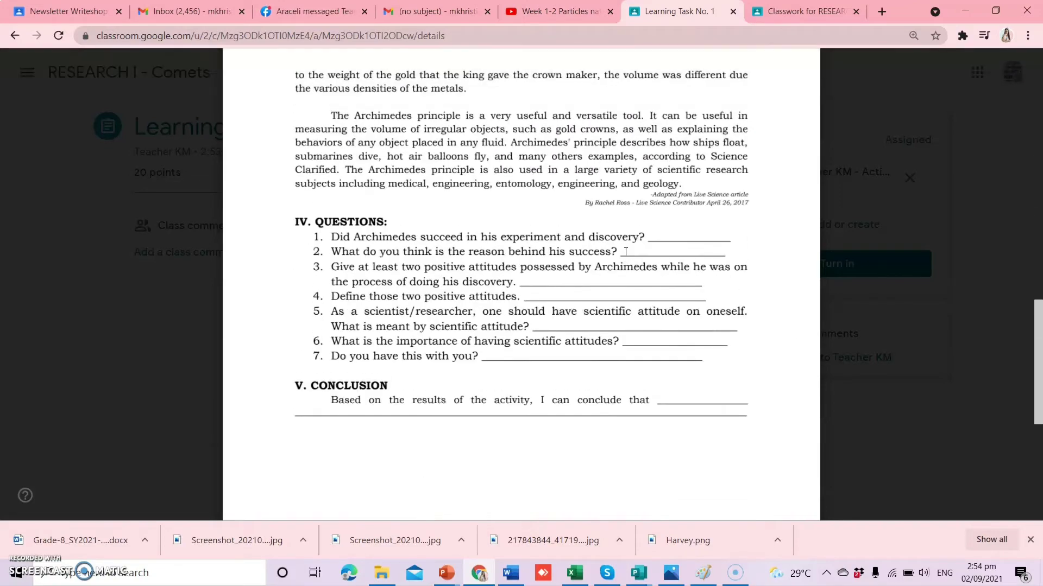
scroll(626, 252, up, 15)
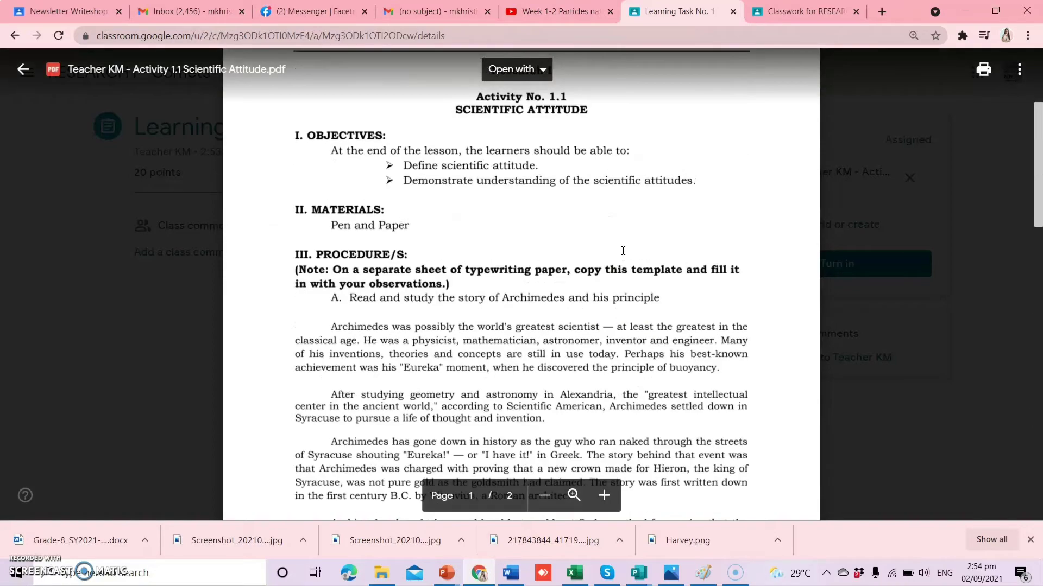
scroll(623, 251, down, 15)
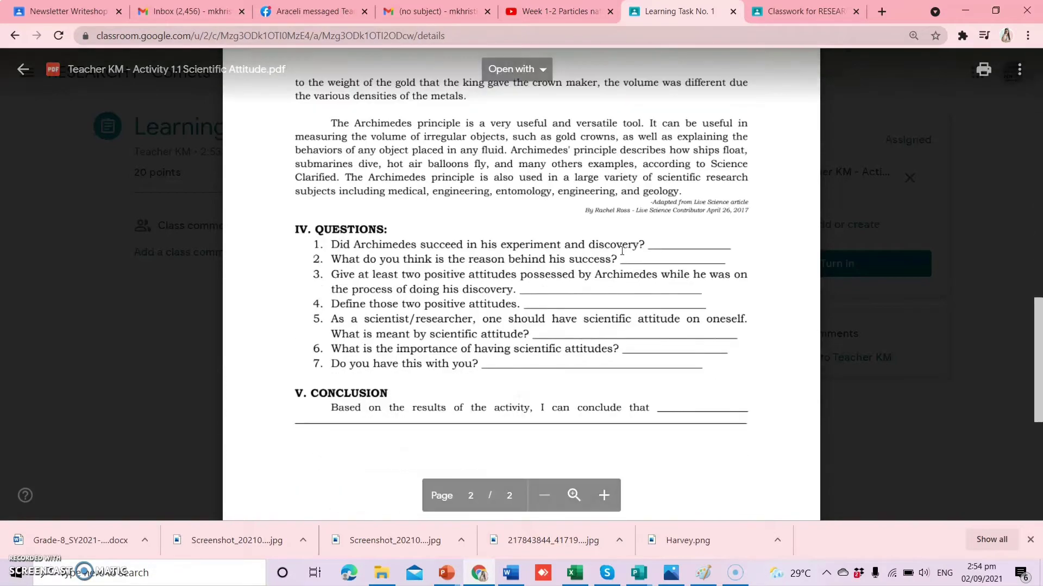
scroll(622, 251, up, 7)
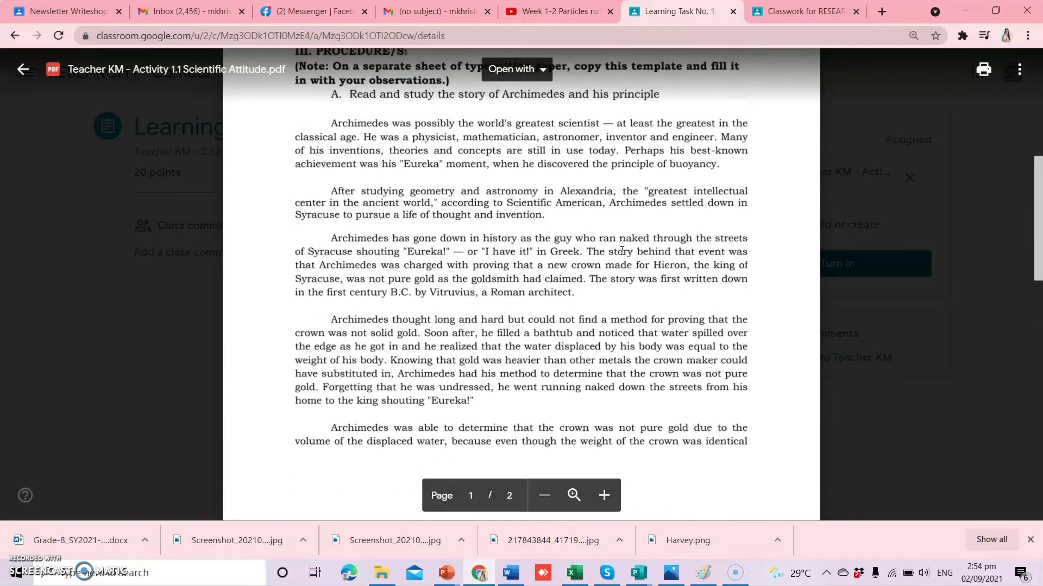
Step: Check which third-party apps can open the activity PDF and reread its Archimedes text, questions and conclusion
click(537, 70)
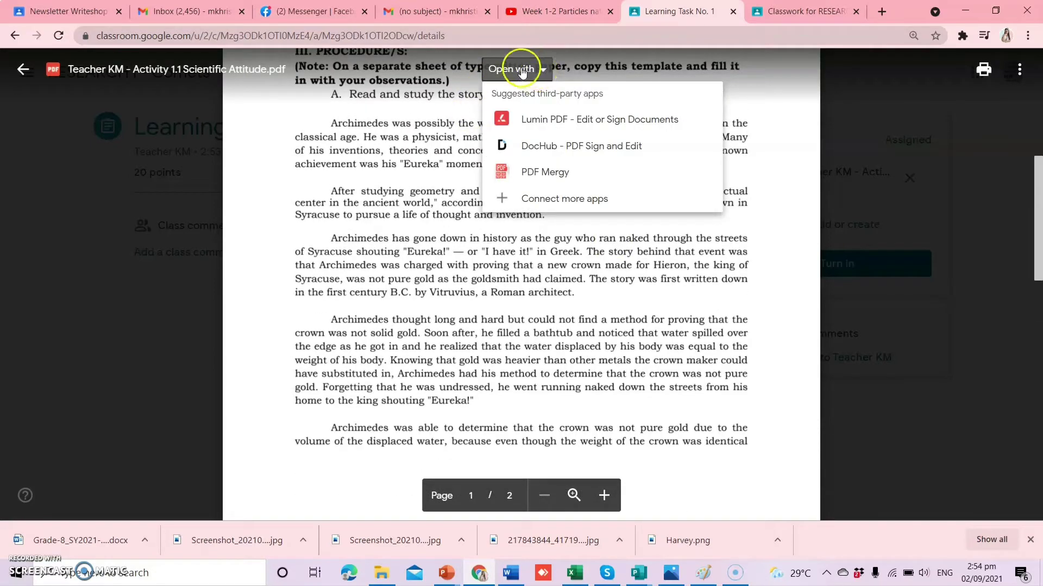
scroll(521, 73, down, 7)
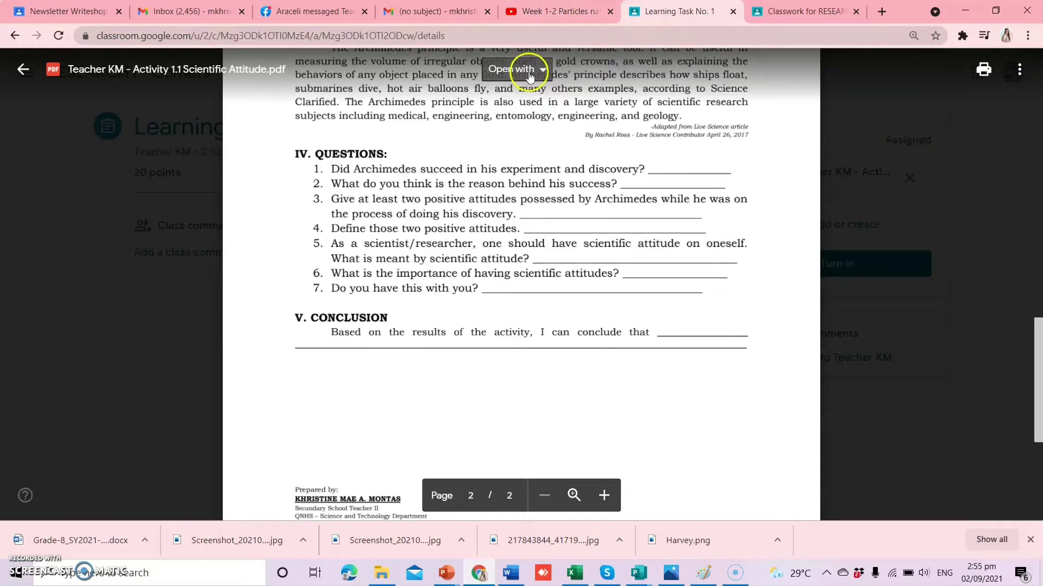
click(519, 70)
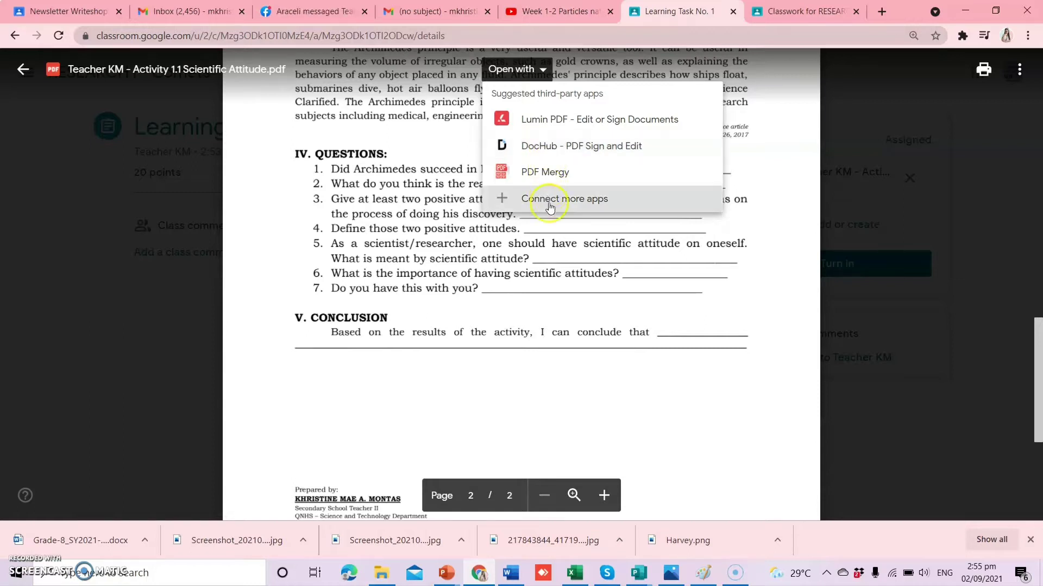
click(552, 228)
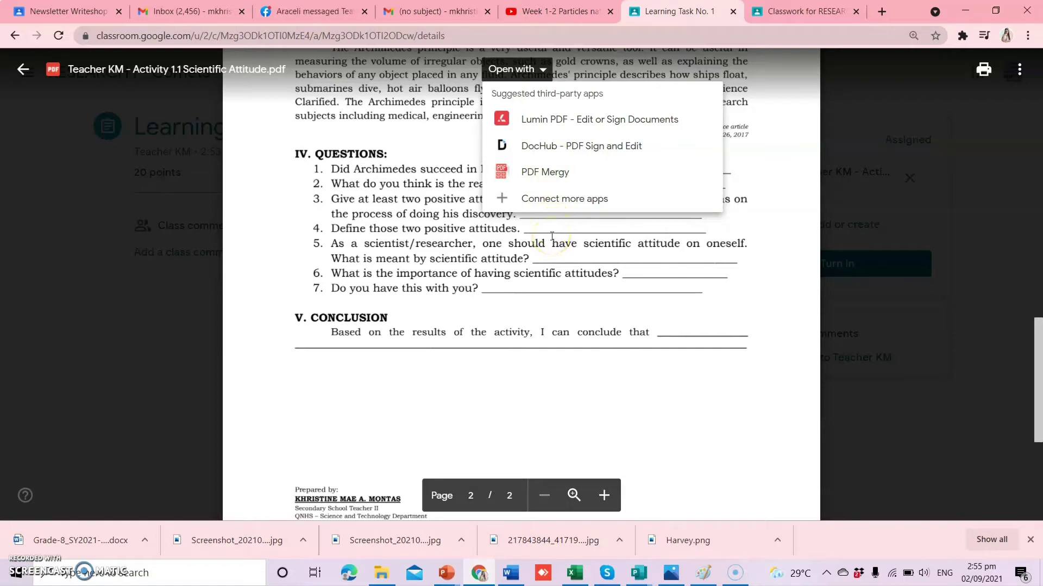
click(553, 236)
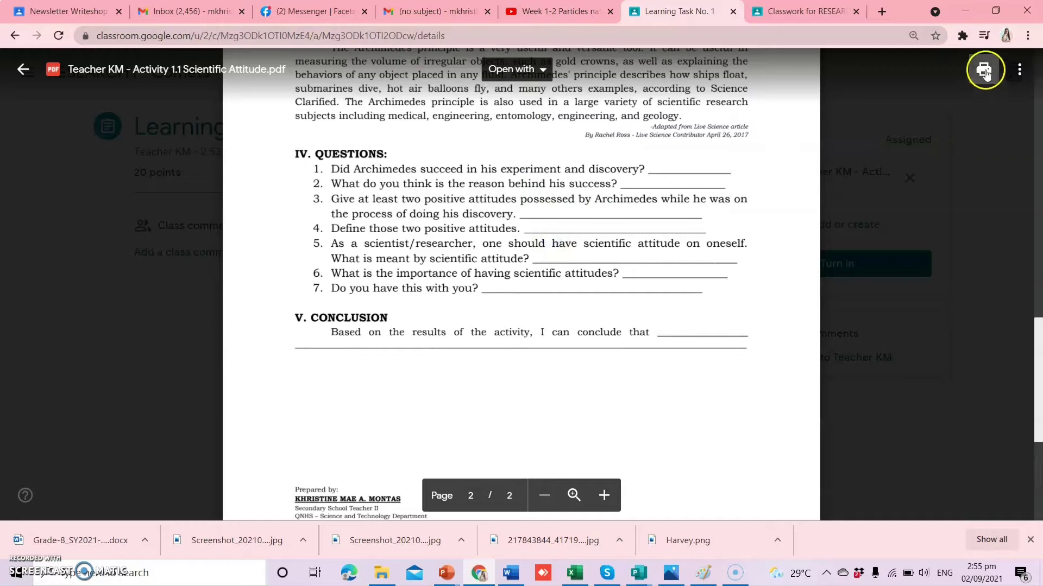
scroll(558, 186, up, 6)
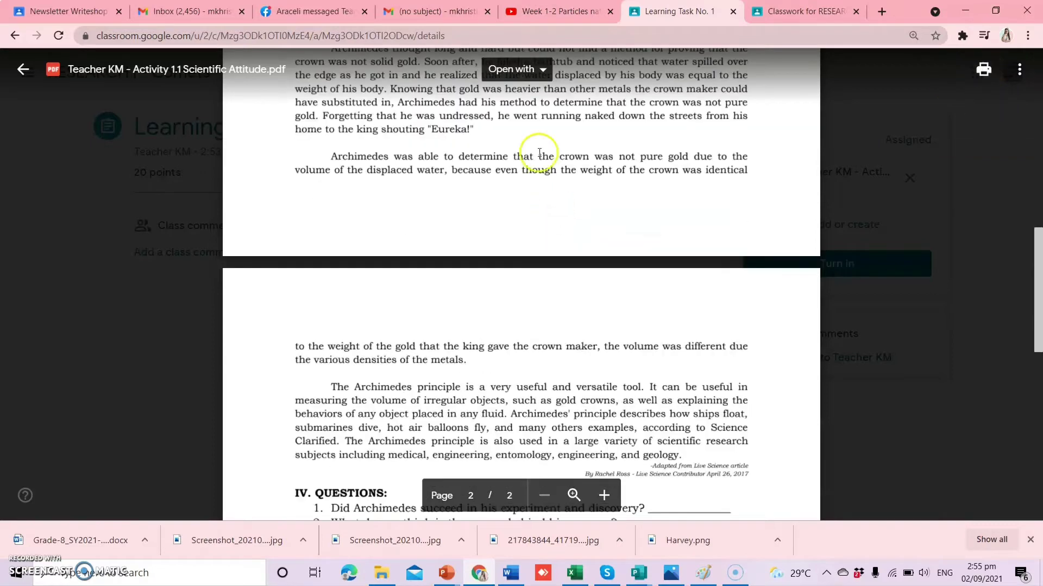
scroll(585, 303, down, 4)
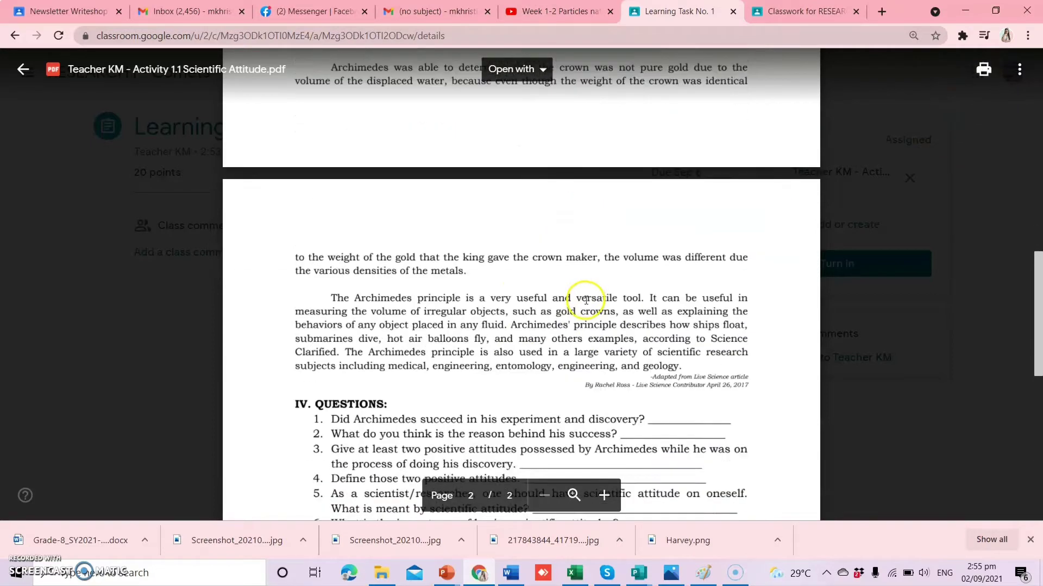
scroll(585, 302, down, 1)
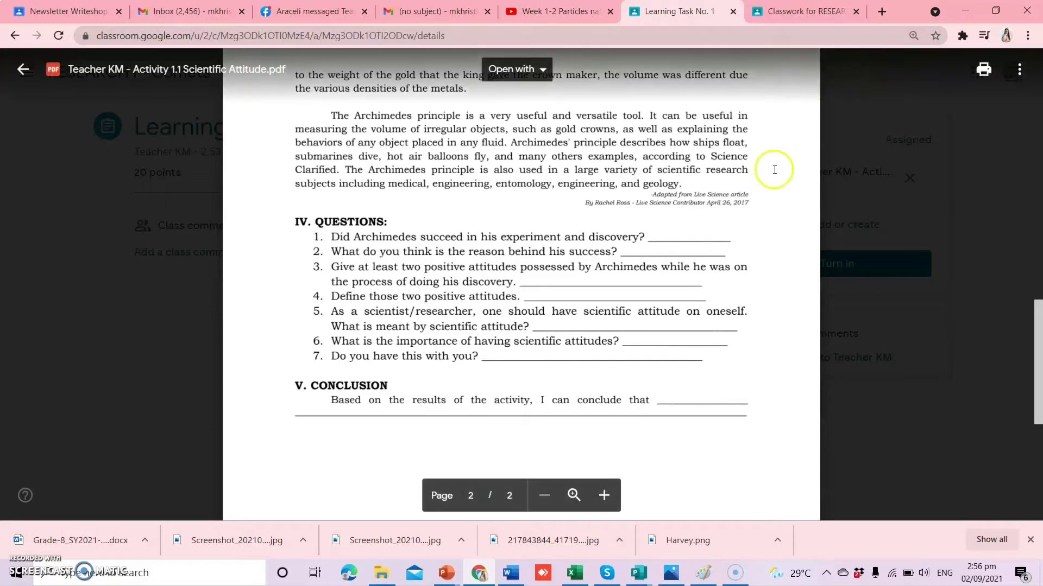
scroll(598, 249, up, 3)
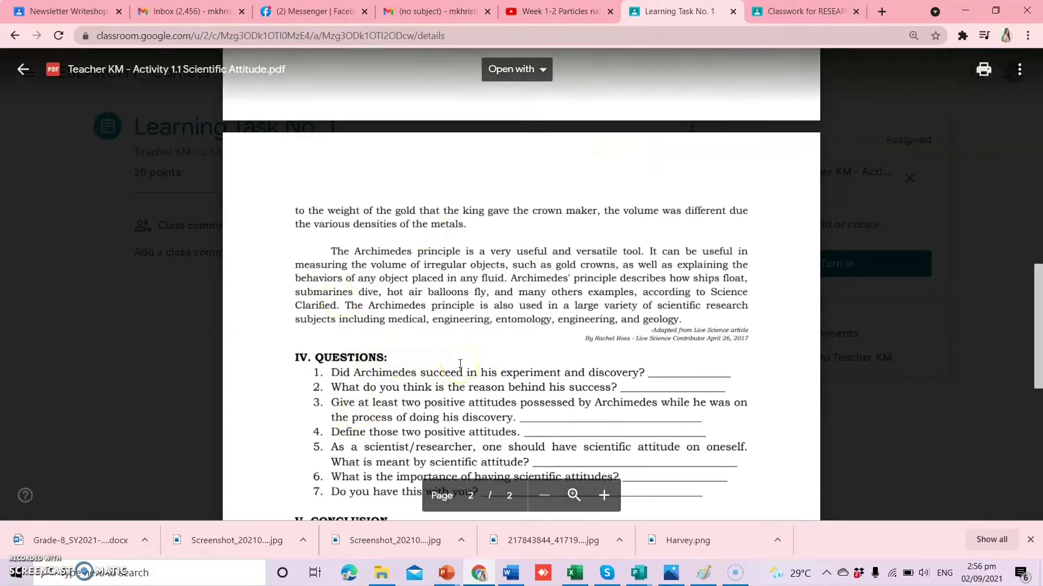
click(475, 352)
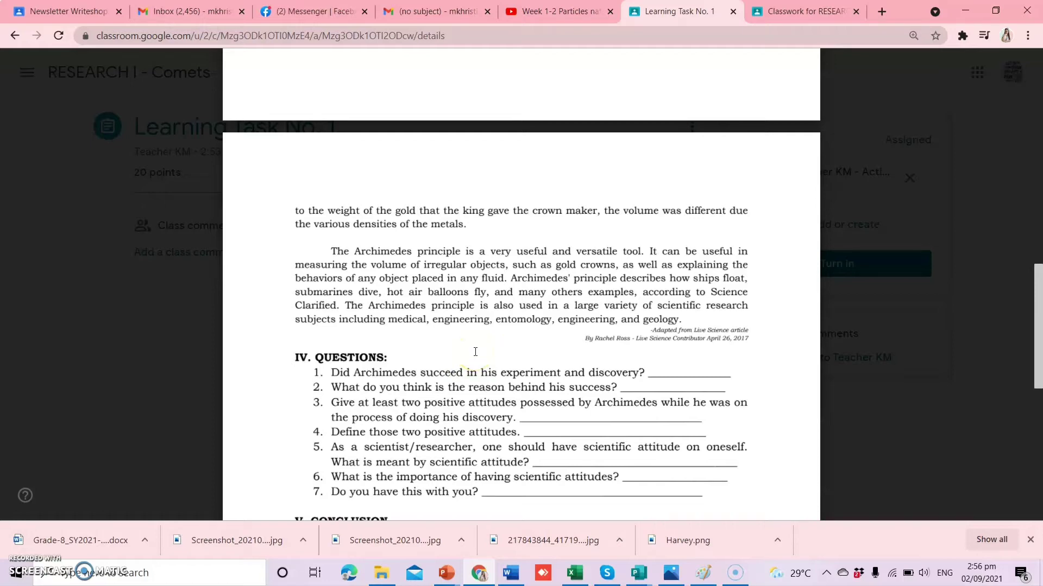
Step: Switch to the Word document and delete the class name and class code text, leaving the page blank
click(510, 573)
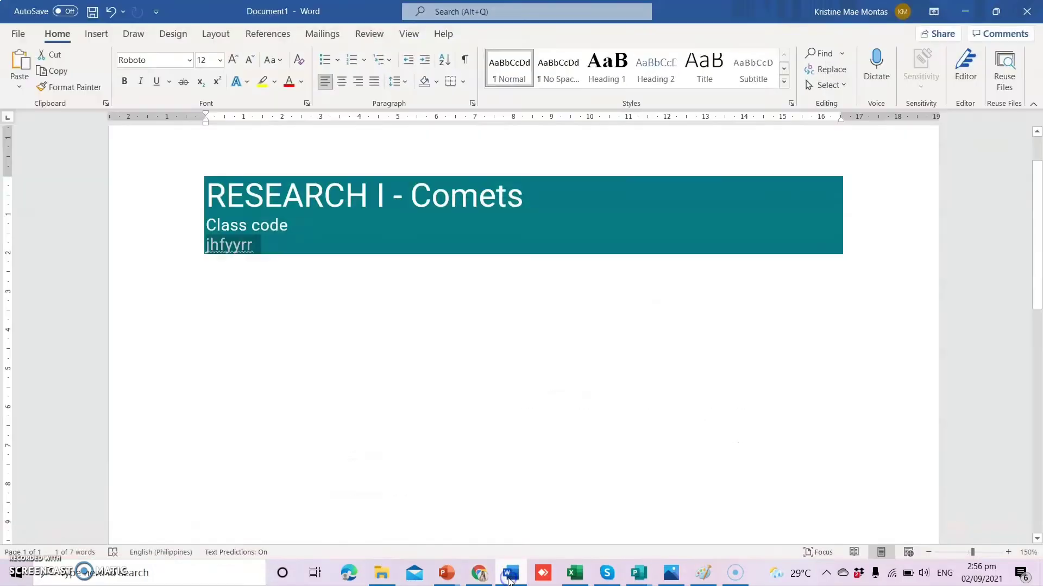
click(372, 328)
scroll(372, 329, up, 1)
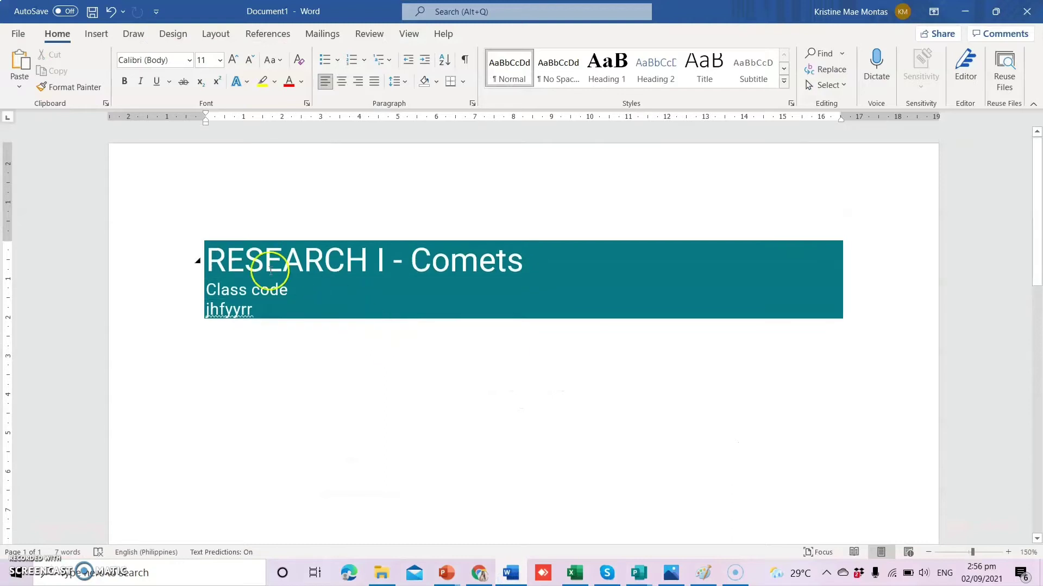
shift+click(208, 238)
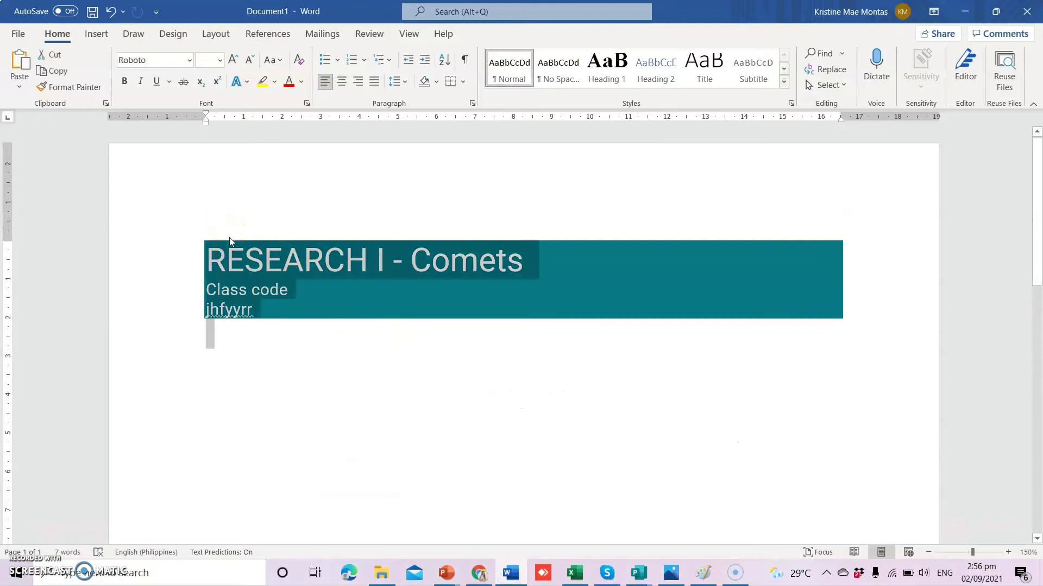
key(Delete)
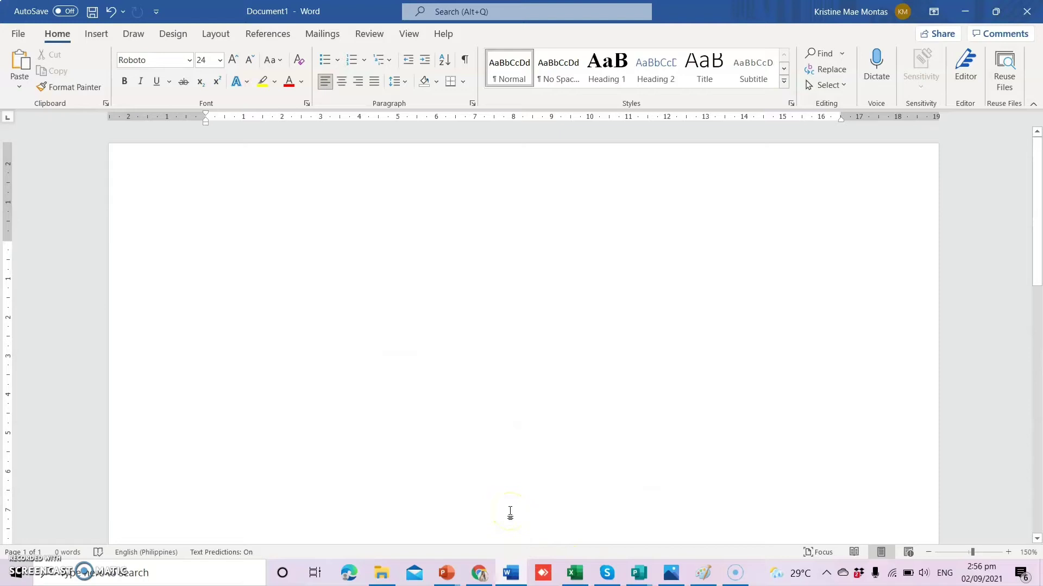
Step: Write the heading "Learning Task No. 1" in the Automatic font color and start a new line below it
key(ctrl+a)
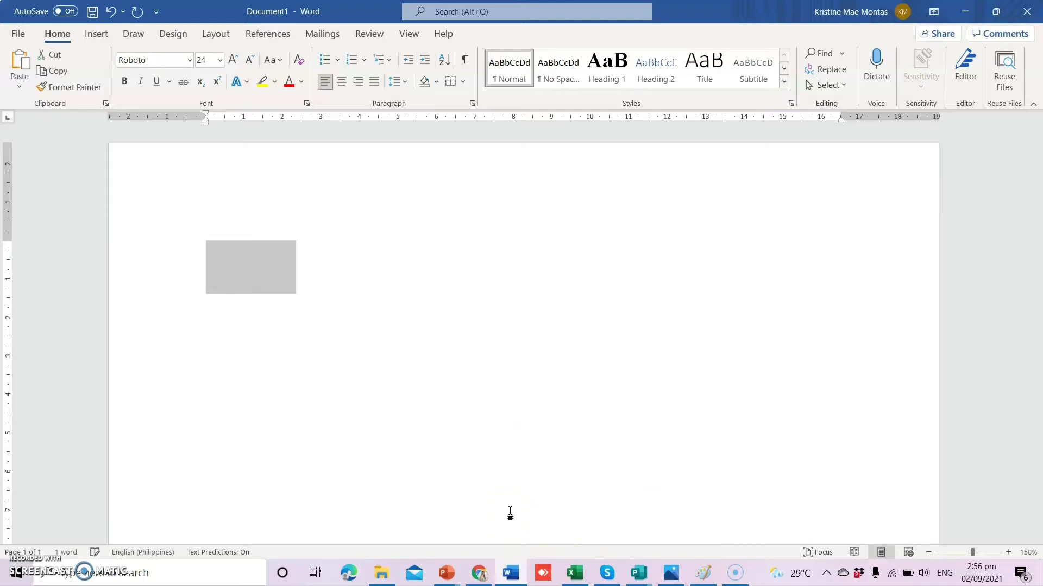
click(303, 87)
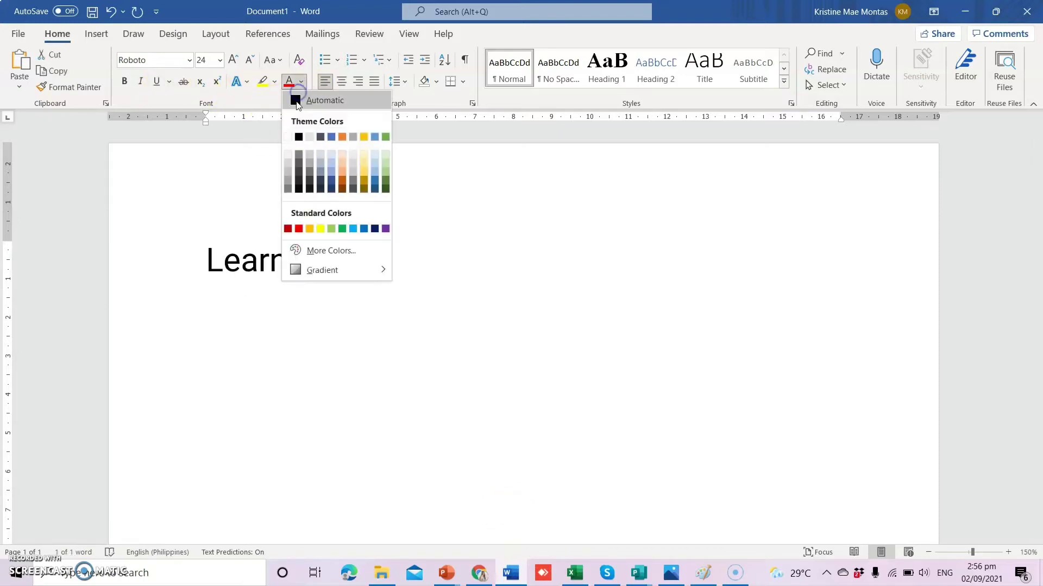
click(321, 98)
click(333, 242)
text(ing T)
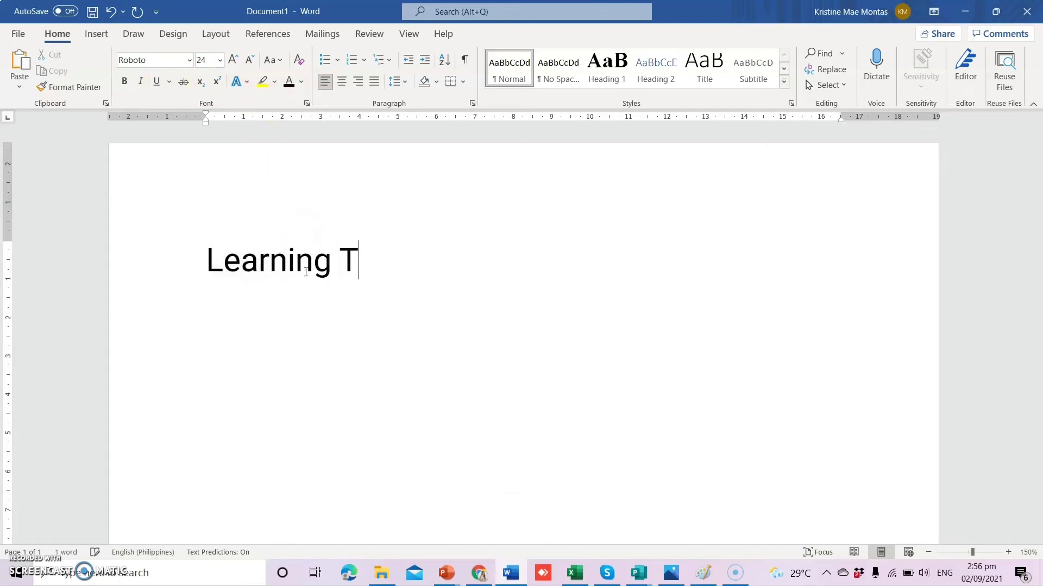
text(ask No. 1)
key(Return)
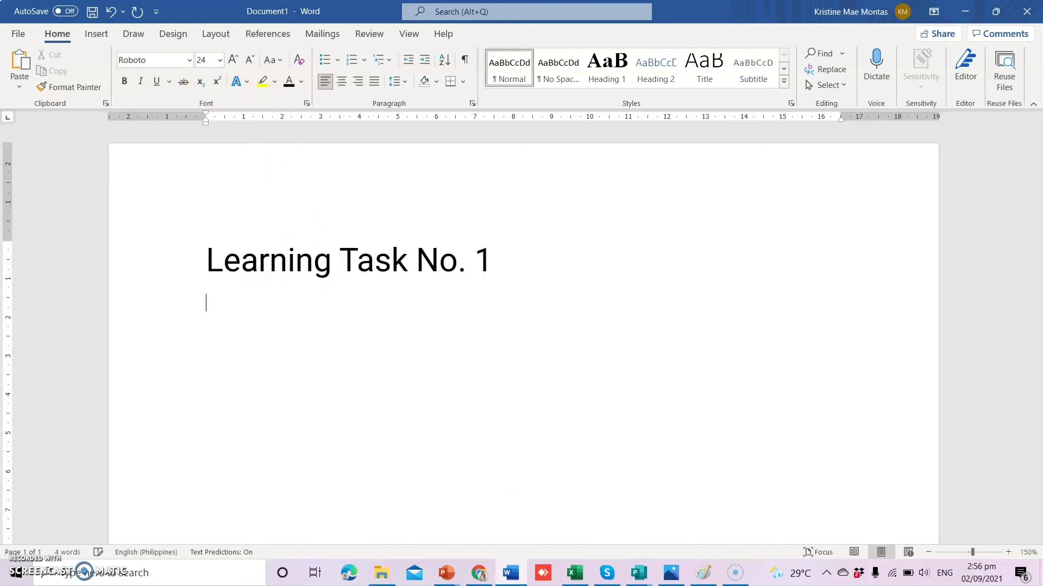
Step: Enter the student's full name under the heading, followed by blank lines
text(Sub)
key(BackSpace)
key(BackSpace)
text(Ang)
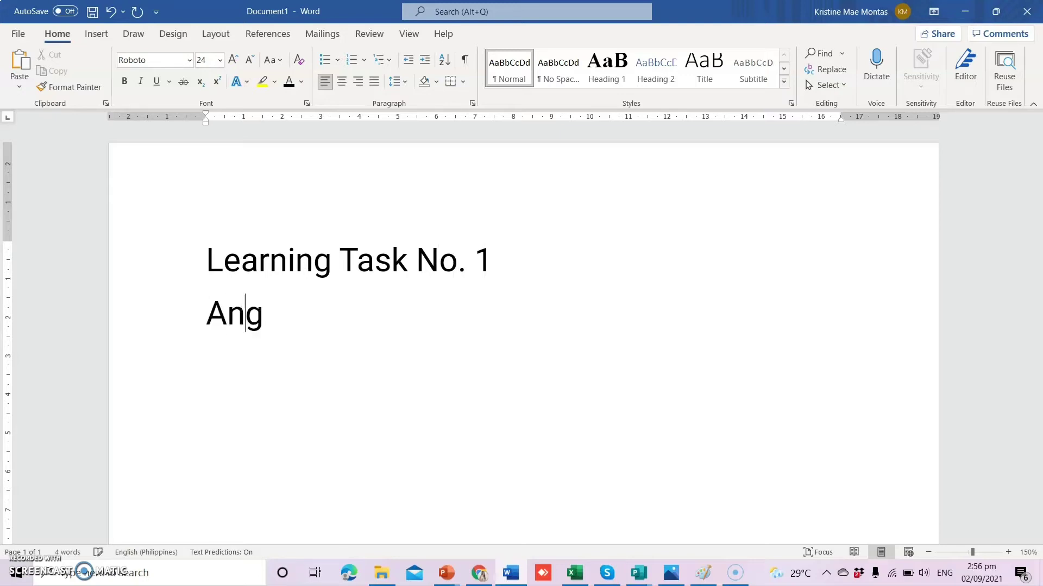
key(BackSpace)
key(BackSpace)
key(BackSpace)
text(BEa)
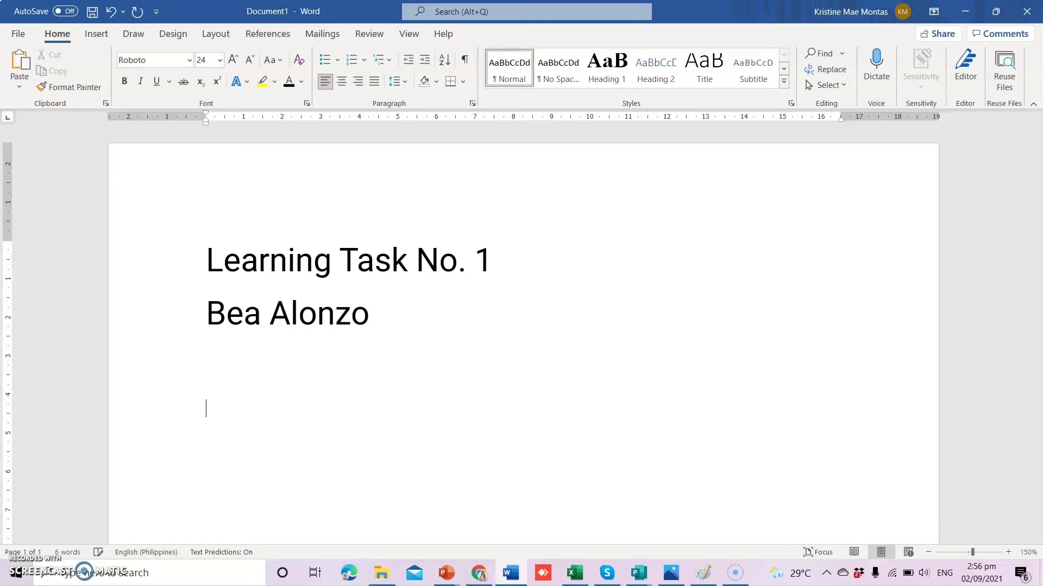
key(Return)
Step: Copy the Questions and Conclusion sections from the activity PDF in Chrome and paste them below the name in the Word document
click(478, 573)
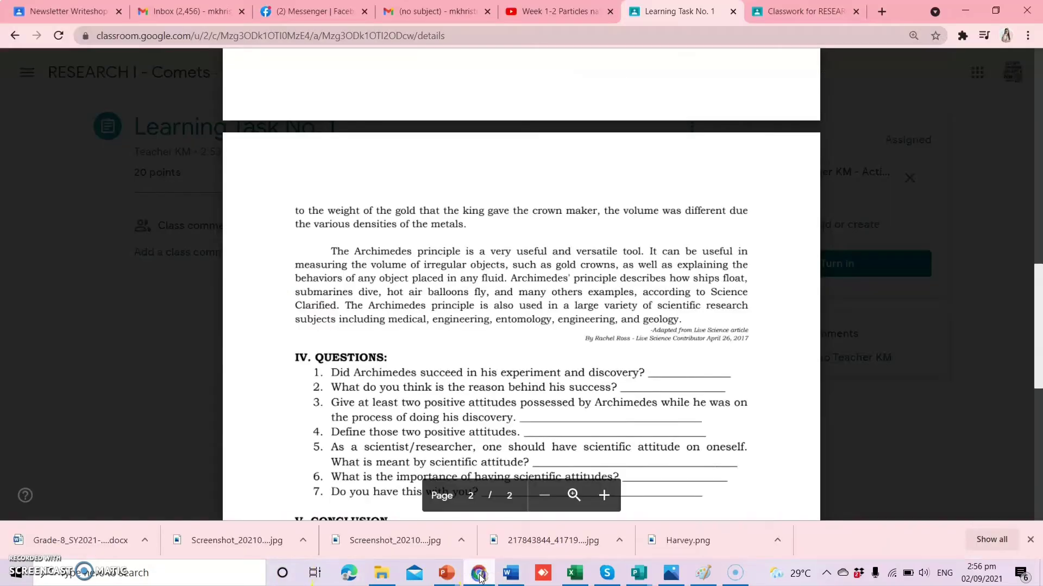
scroll(368, 402, down, 1)
drag(292, 290, 749, 483)
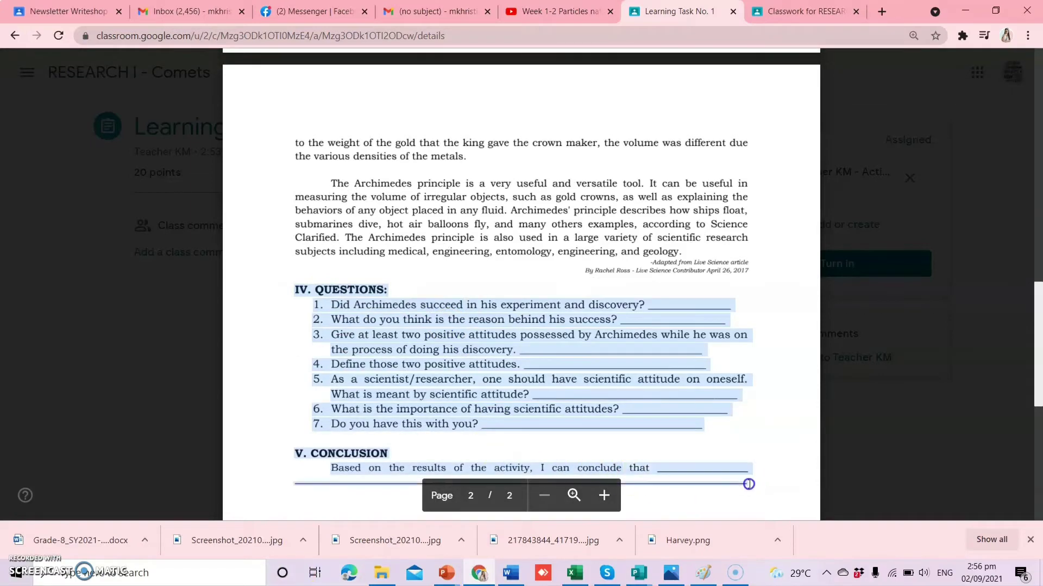
click(511, 573)
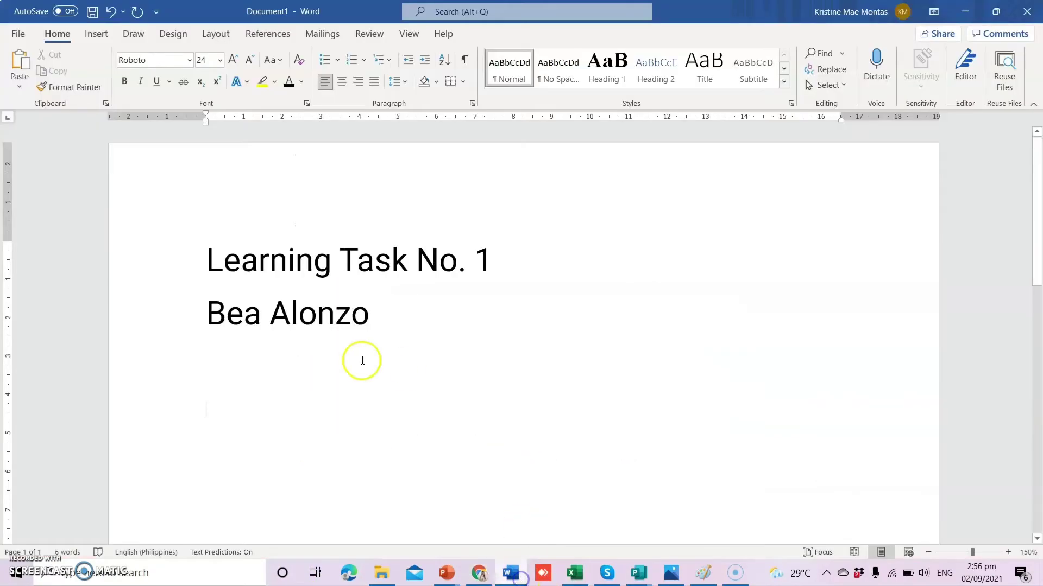
key(ctrl+v)
Step: Replace the answer blank of question 1 with "YES." and look over the remaining questions and conclusion
scroll(380, 271, up, 3)
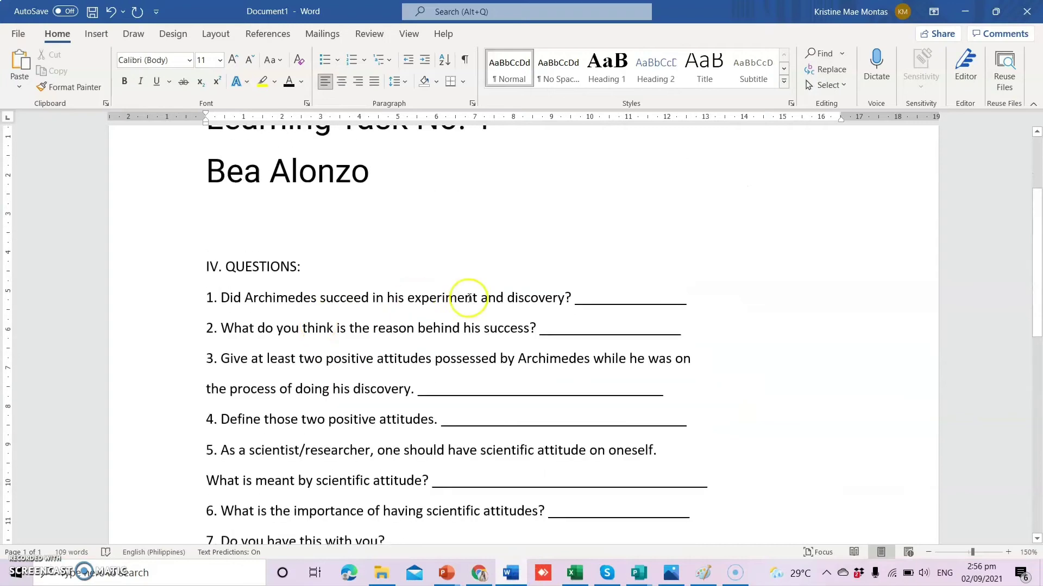
click(574, 298)
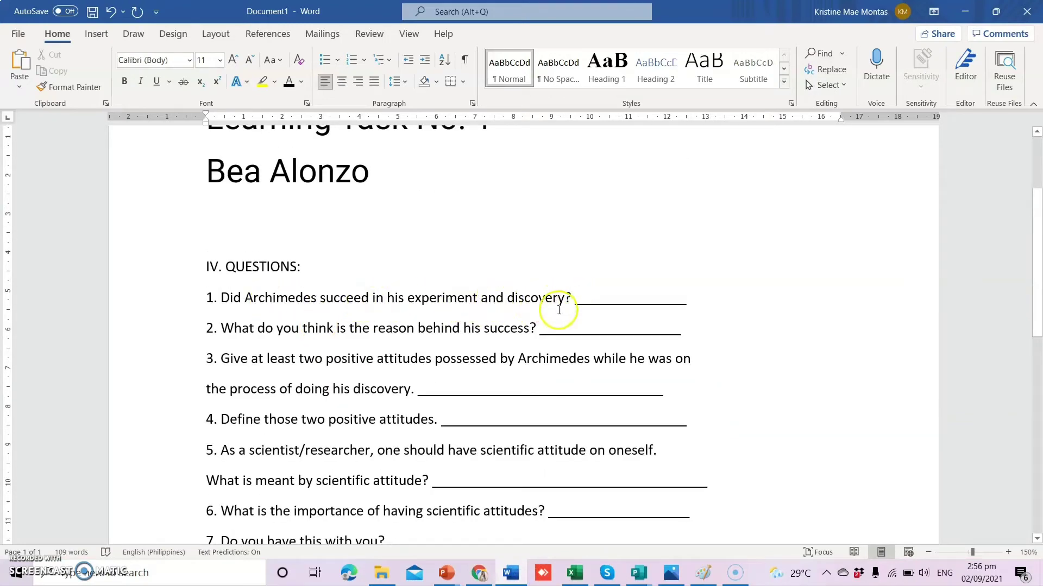
drag(574, 297, 693, 302)
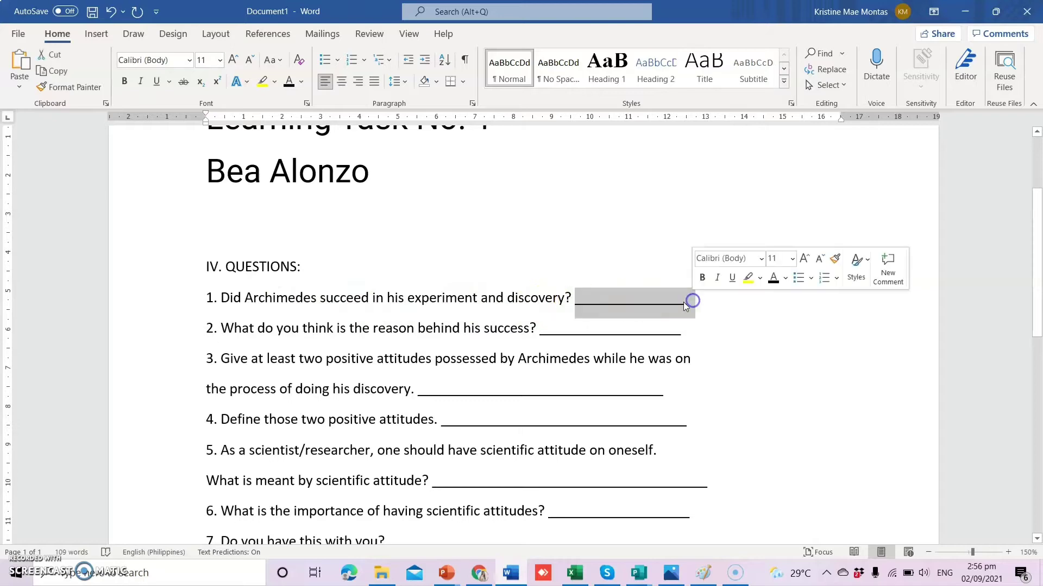
text(YES.)
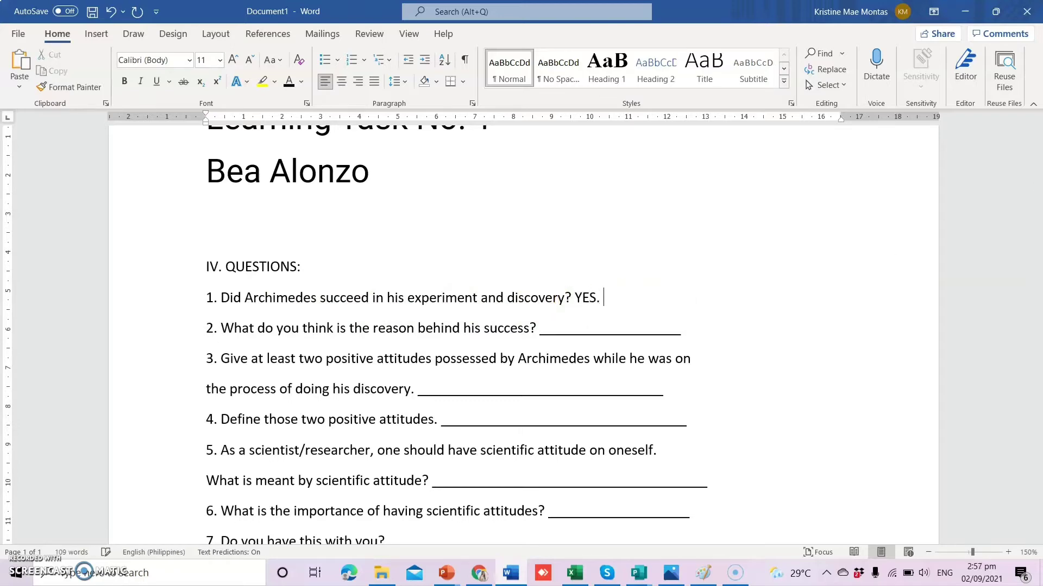
scroll(275, 263, down, 7)
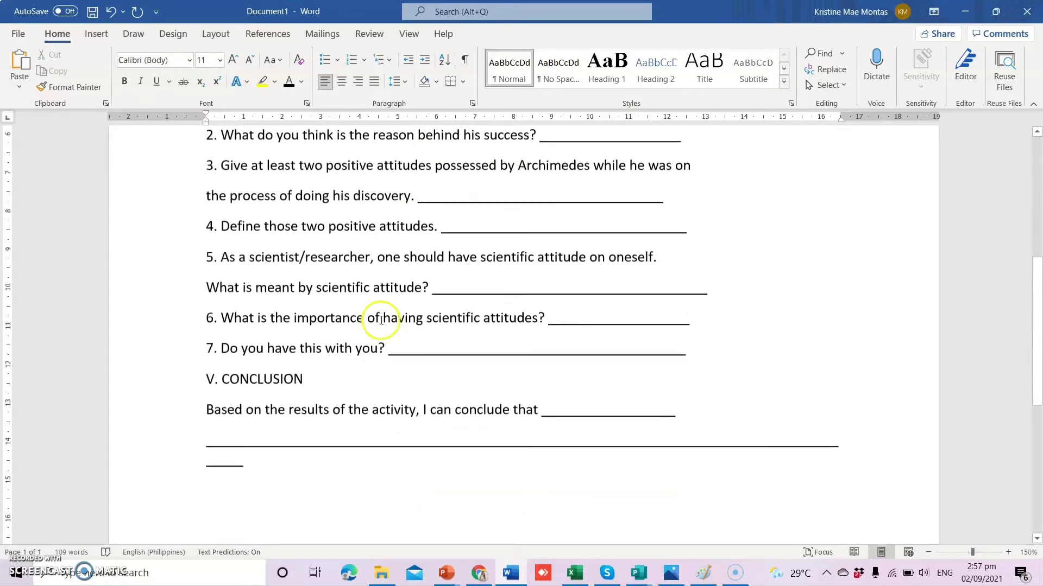
scroll(359, 388, up, 10)
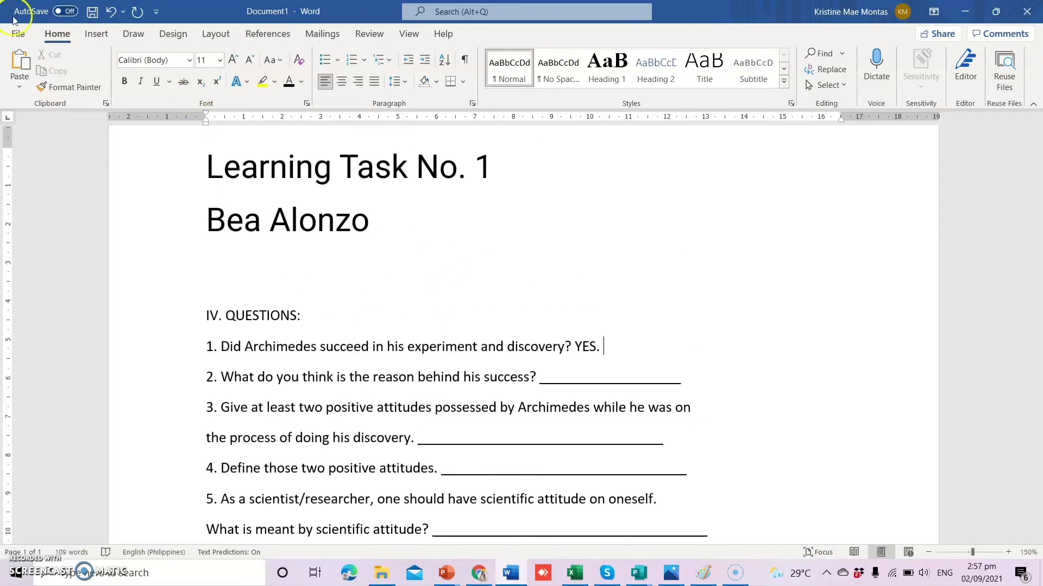
Step: Save the document in Documents > AY 2021-2022 > Learning Task Outputs, named with the student's surname followed by "_Learning Task No. 1"
click(19, 39)
click(76, 215)
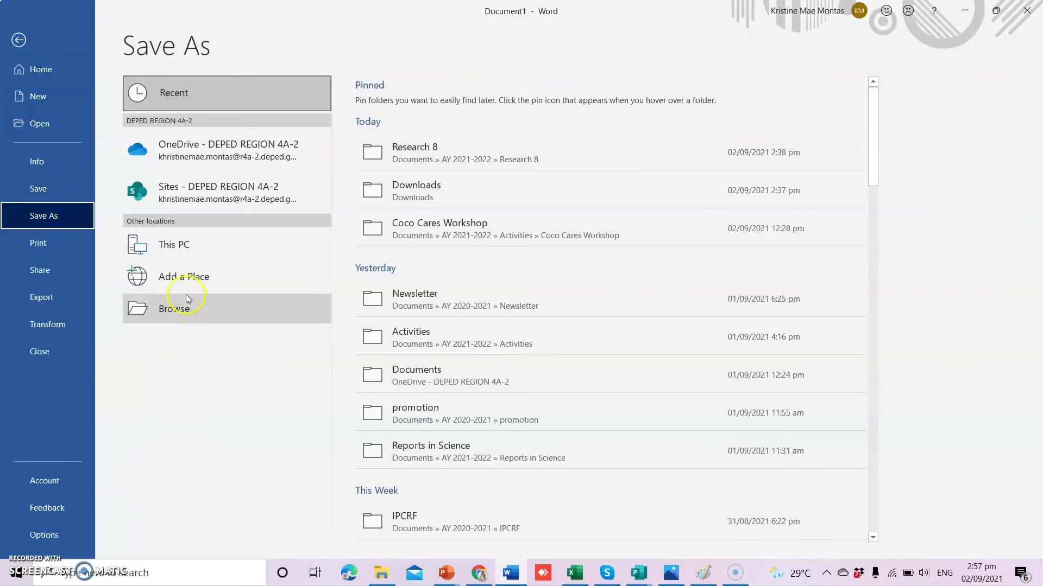
click(182, 308)
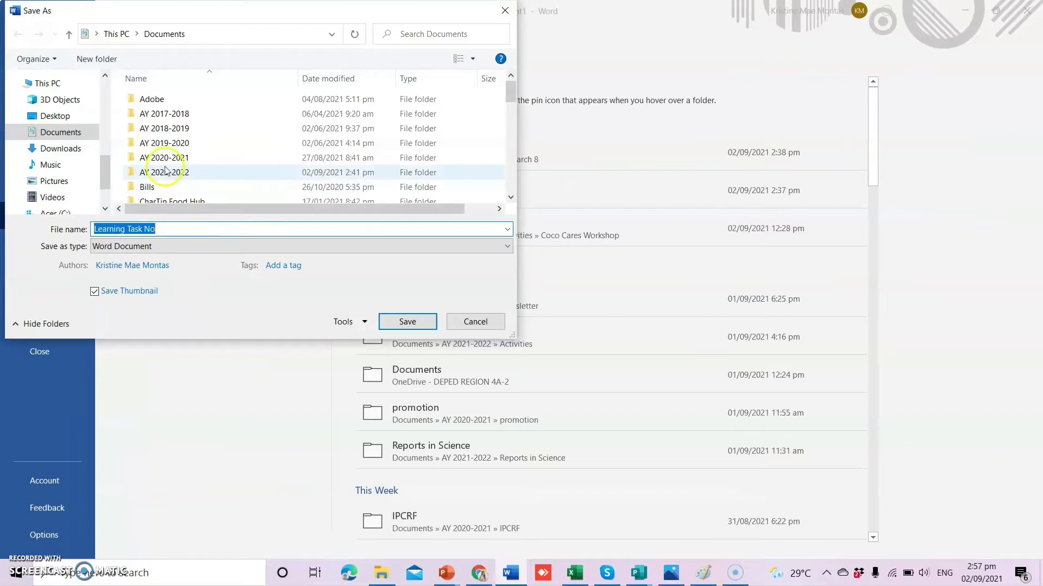
click(173, 174)
double_click(173, 173)
scroll(174, 163, down, 1)
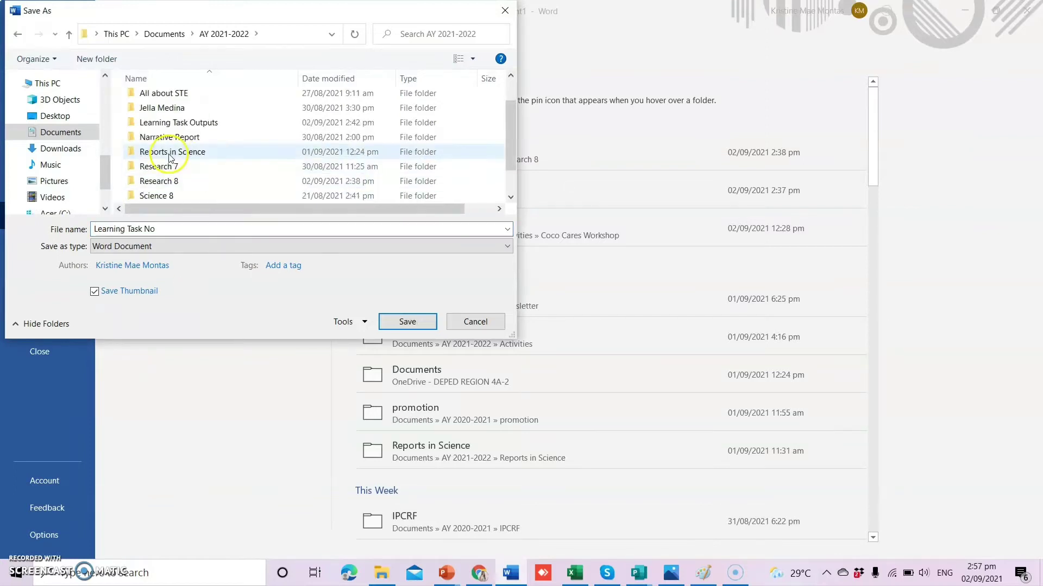
double_click(173, 122)
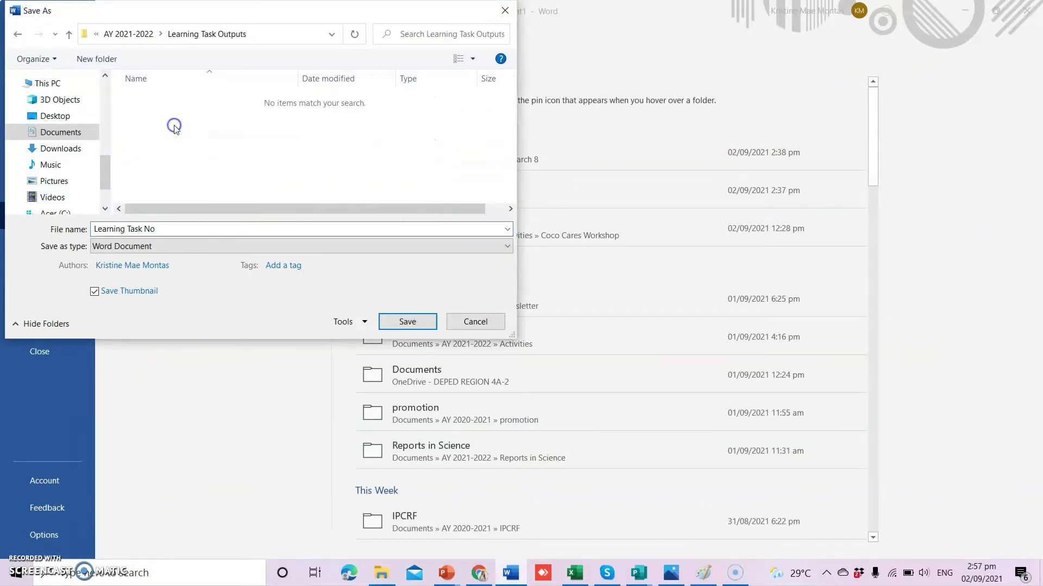
click(166, 228)
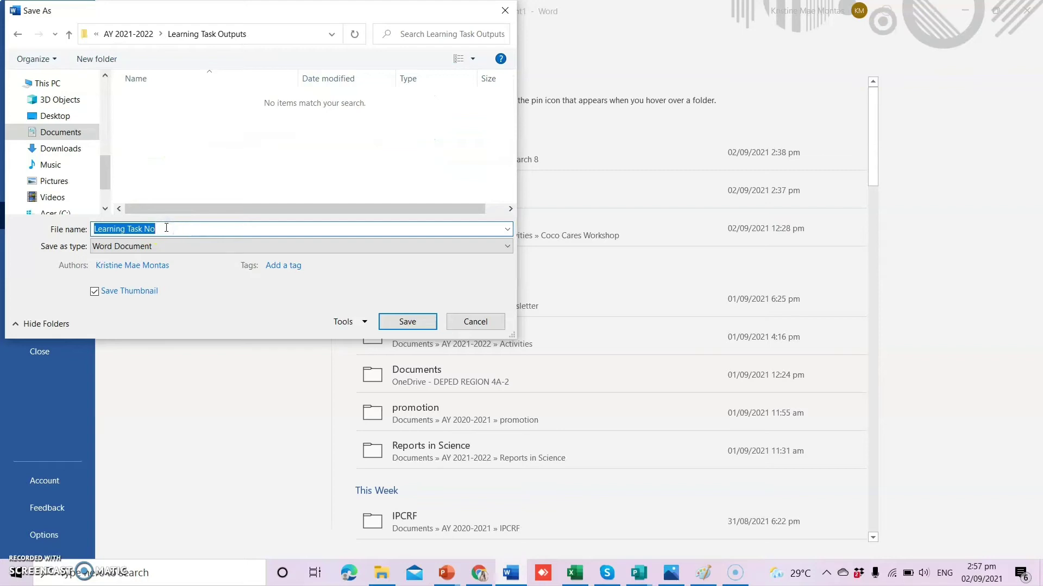
text(Alonzo_)
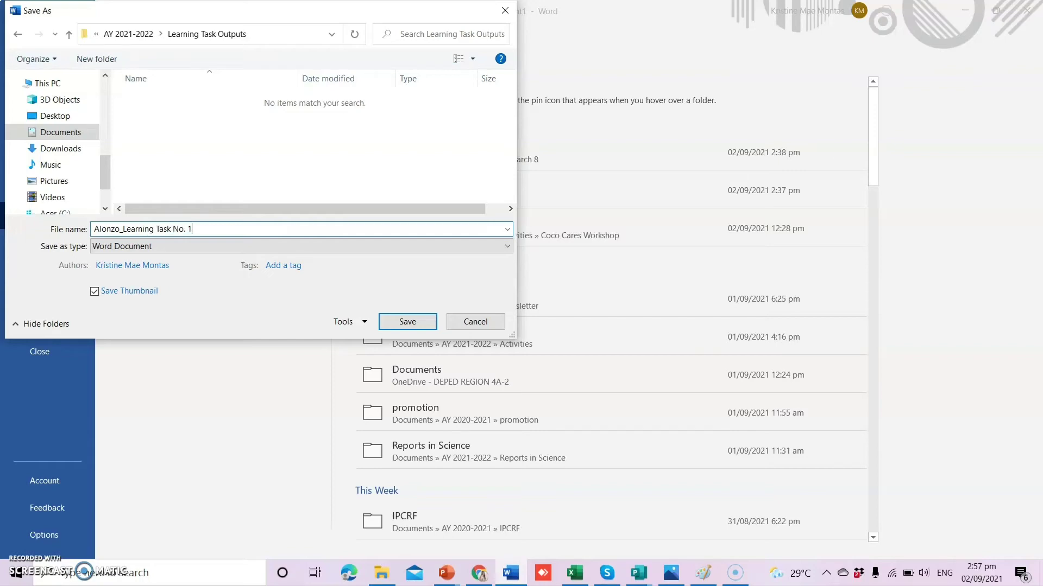
key(Return)
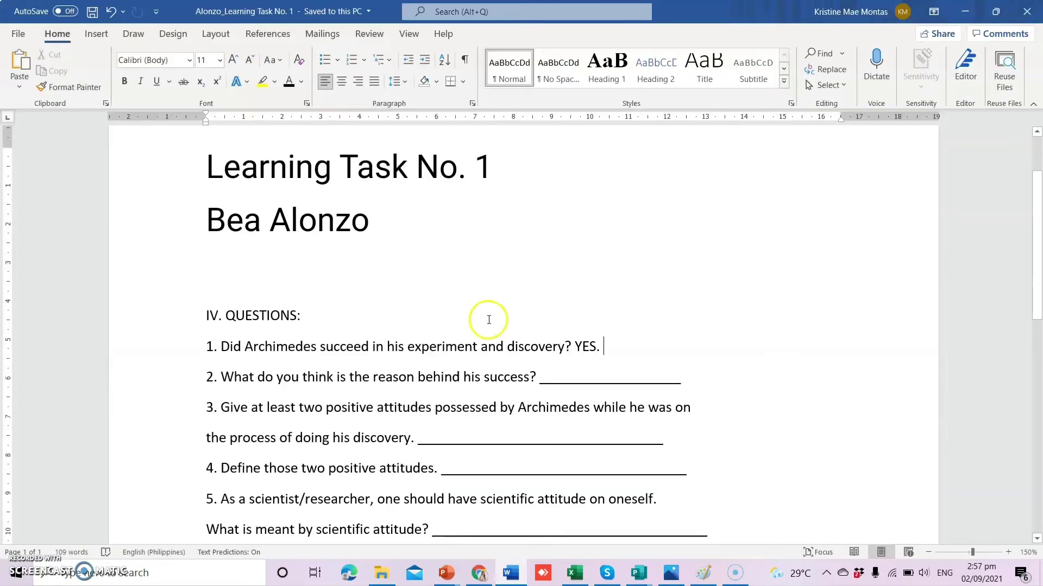
scroll(478, 348, up, 3)
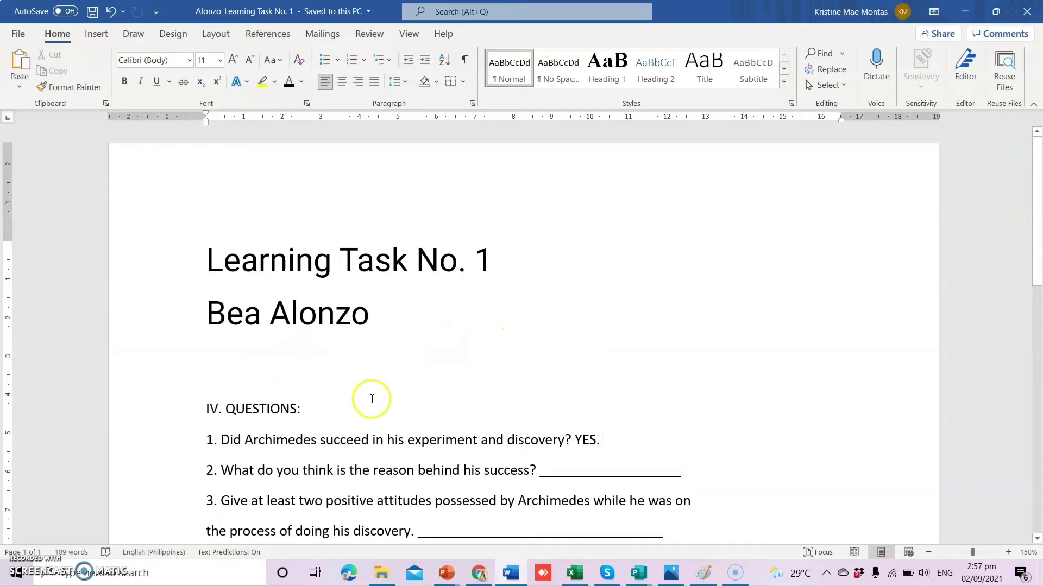
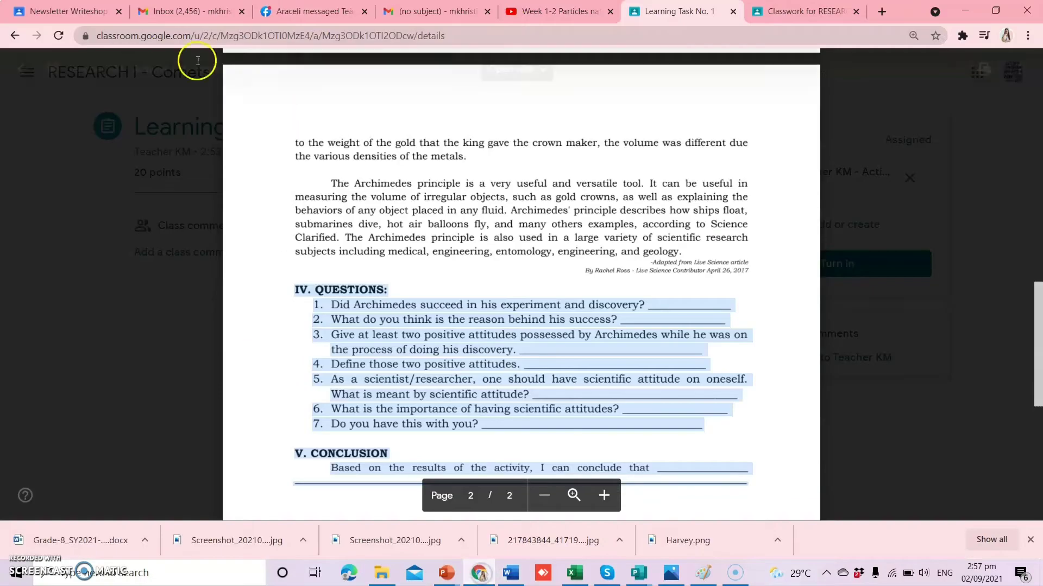
Step: Switch to Chrome, close the PDF preview and browse for a file to attach in Documents > AY 2021-2022 > Learning Task Outputs
click(27, 67)
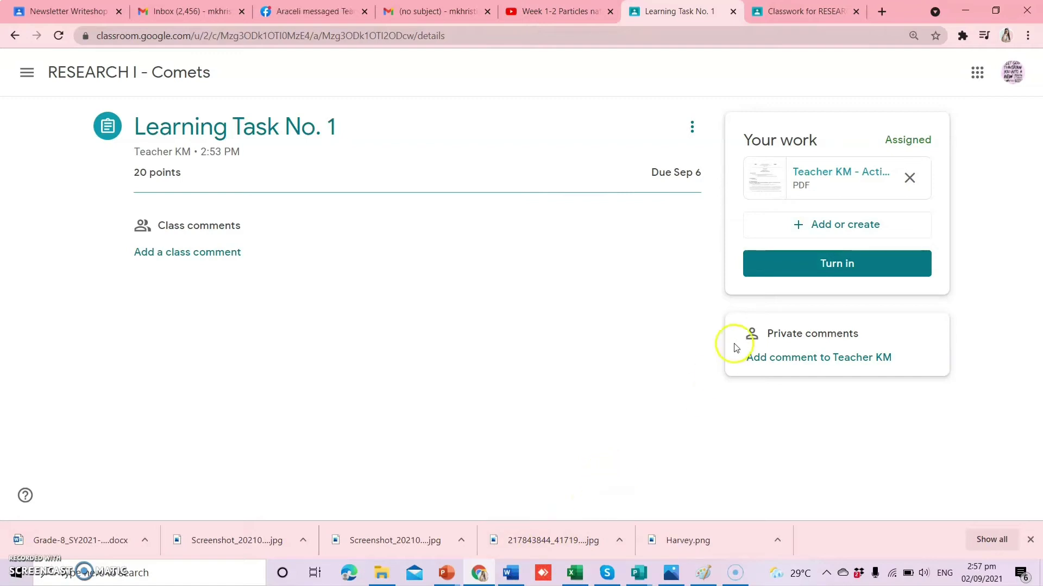
click(789, 225)
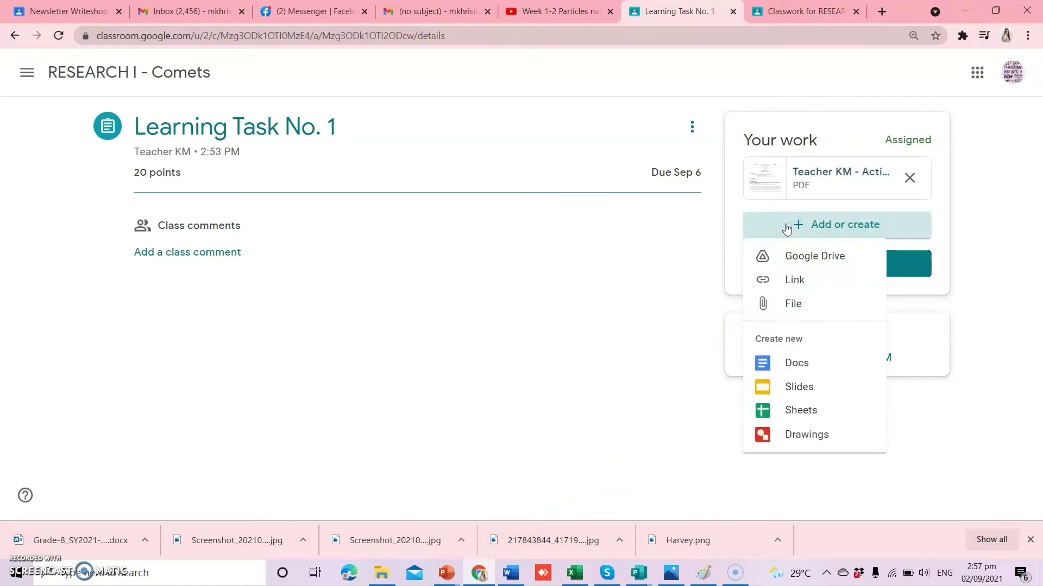
click(791, 307)
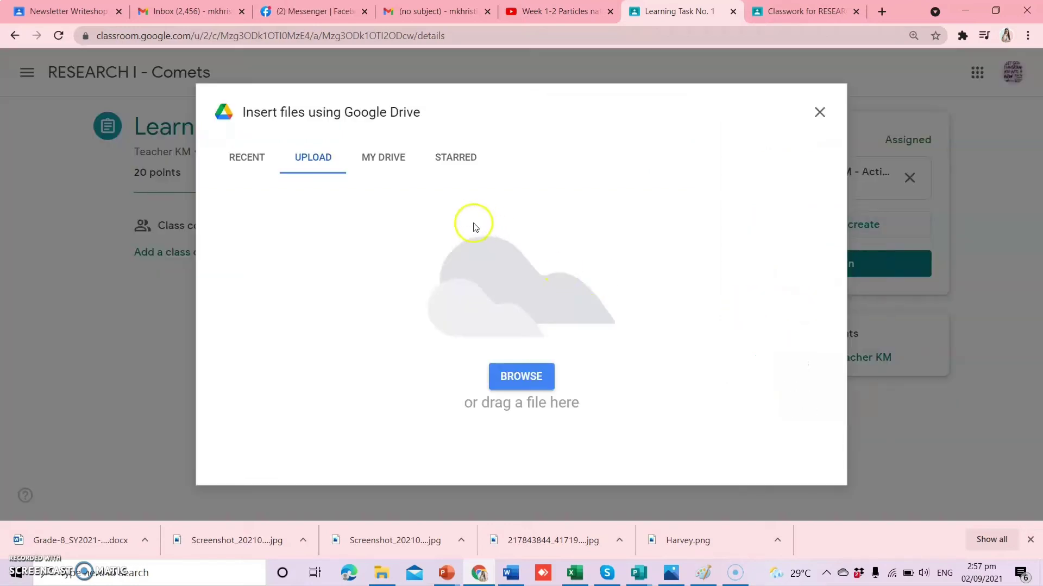
click(514, 380)
click(69, 152)
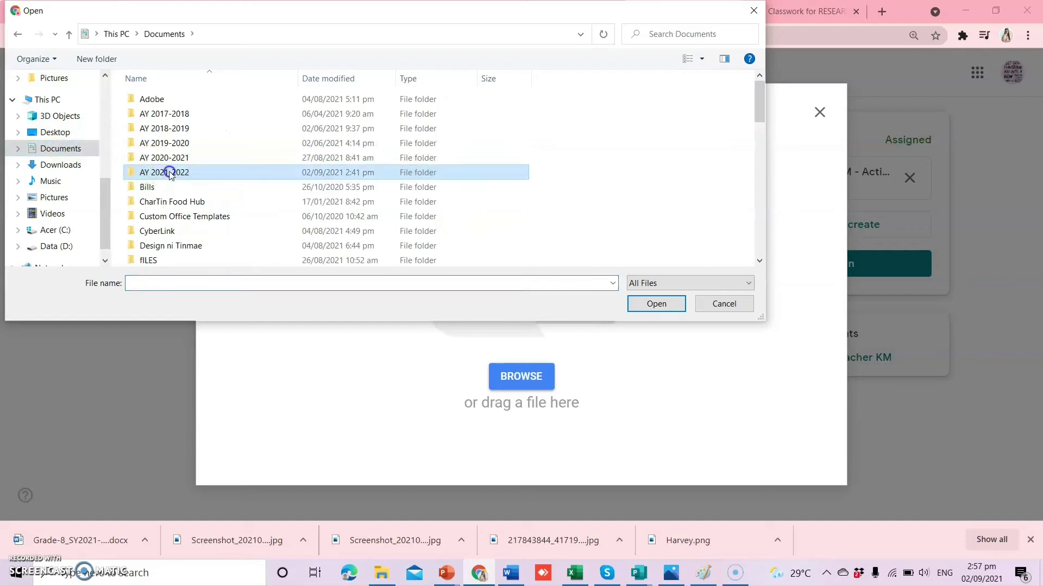
double_click(168, 171)
double_click(187, 158)
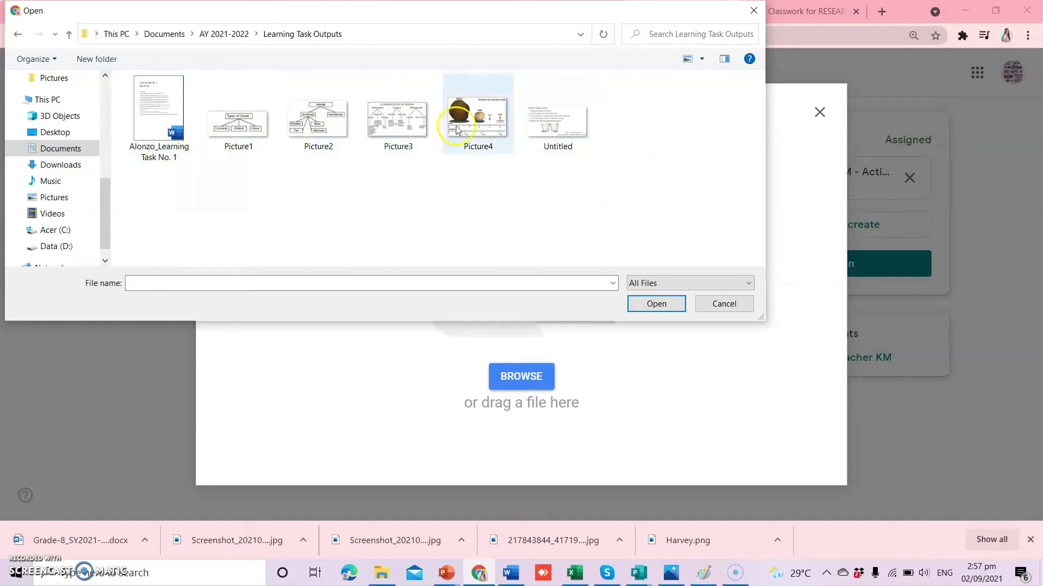
Step: Attach Picture1, Picture2, Picture3, Picture4 and Untitled to the Learning Task No. 1 work and look over the attachments
click(561, 130)
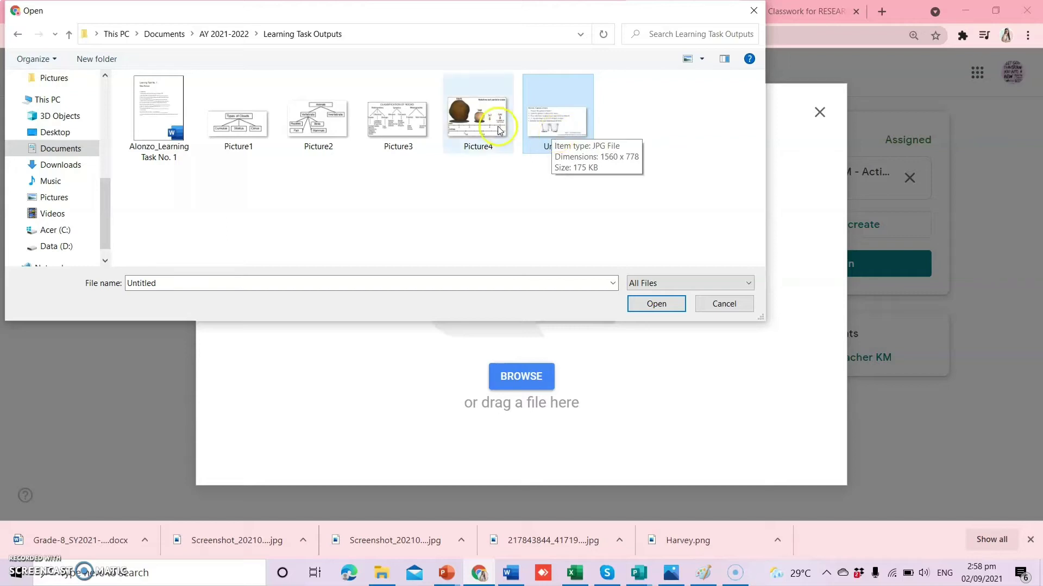
ctrl+click(478, 129)
ctrl+click(386, 130)
ctrl+click(325, 124)
ctrl+click(260, 129)
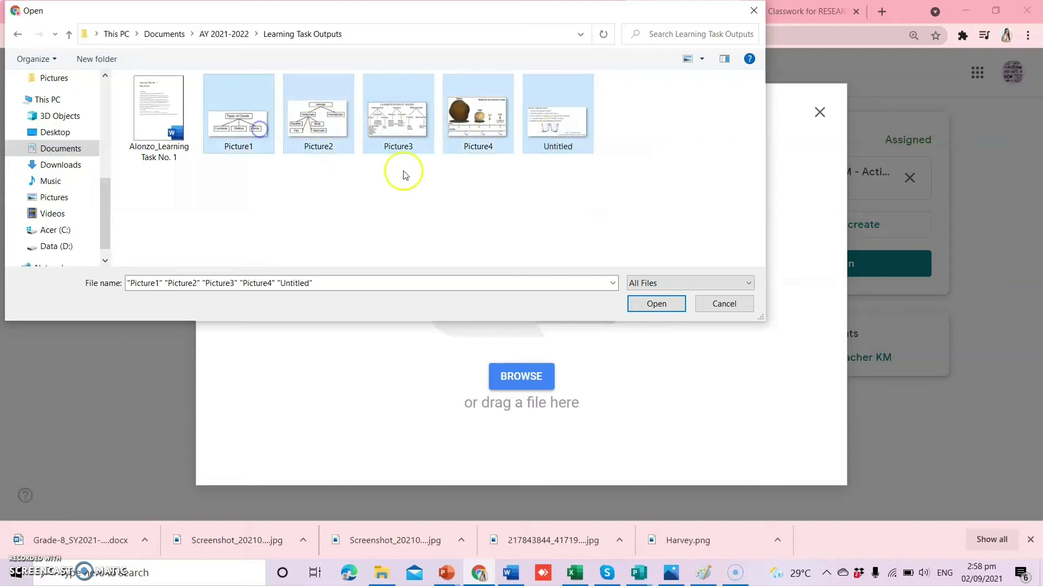
click(671, 307)
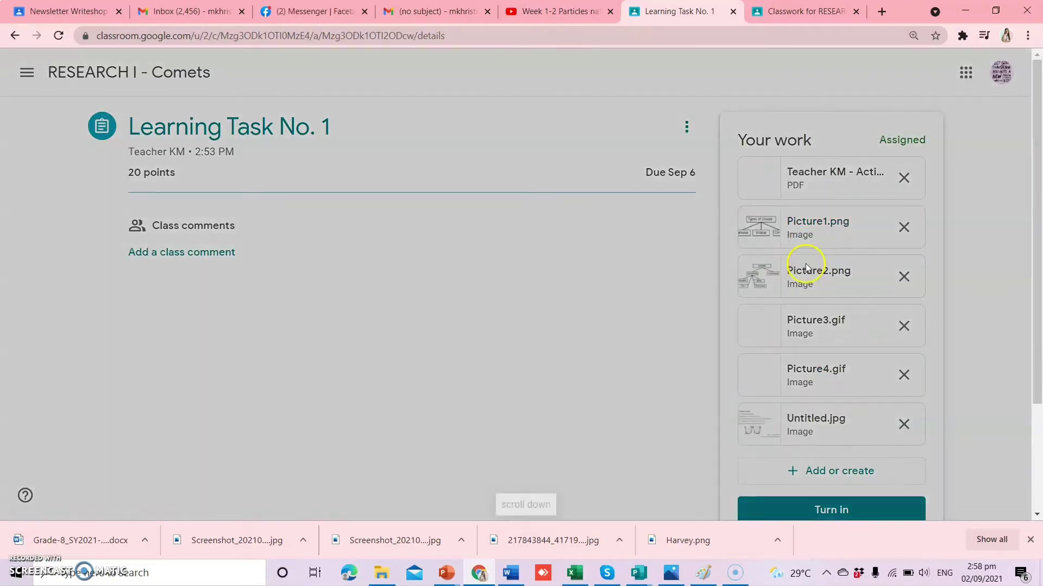
scroll(808, 296, down, 3)
click(972, 423)
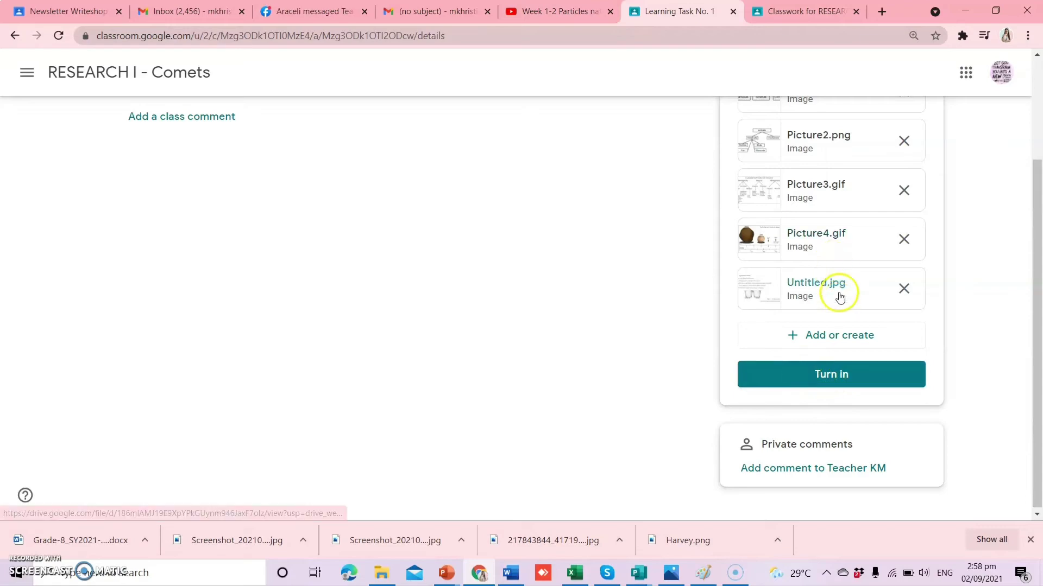
scroll(825, 244, up, 3)
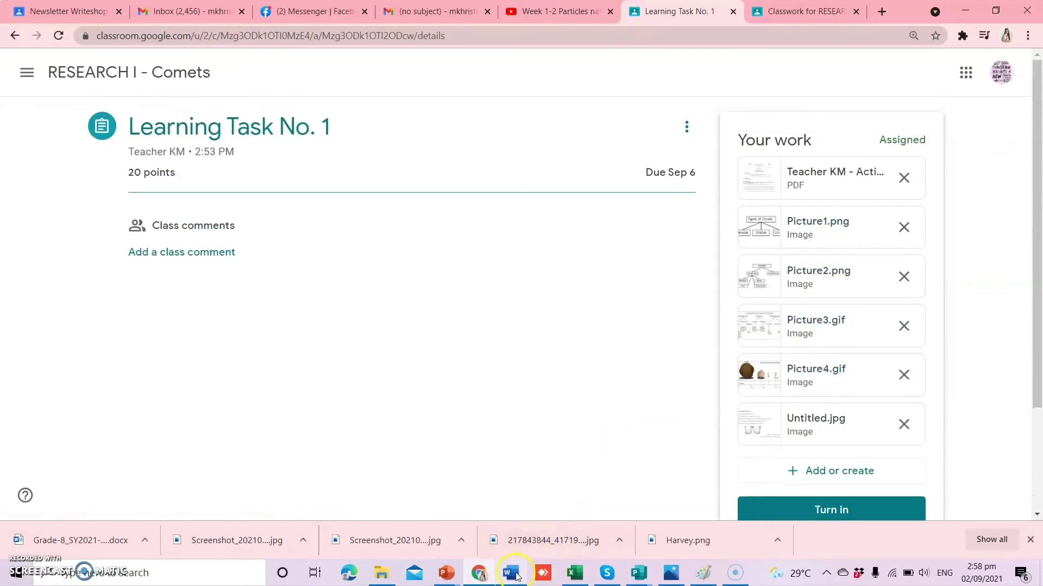
Step: Review the answer document in Word, return to Chrome and attach the saved Learning Task No. 1 Word file to the work
click(510, 573)
scroll(442, 273, down, 10)
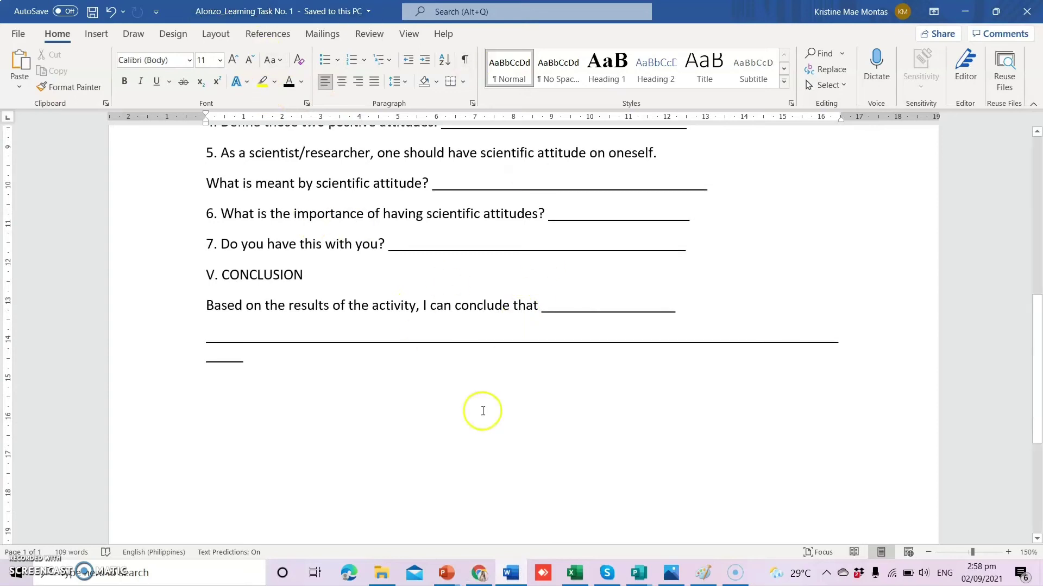
click(478, 577)
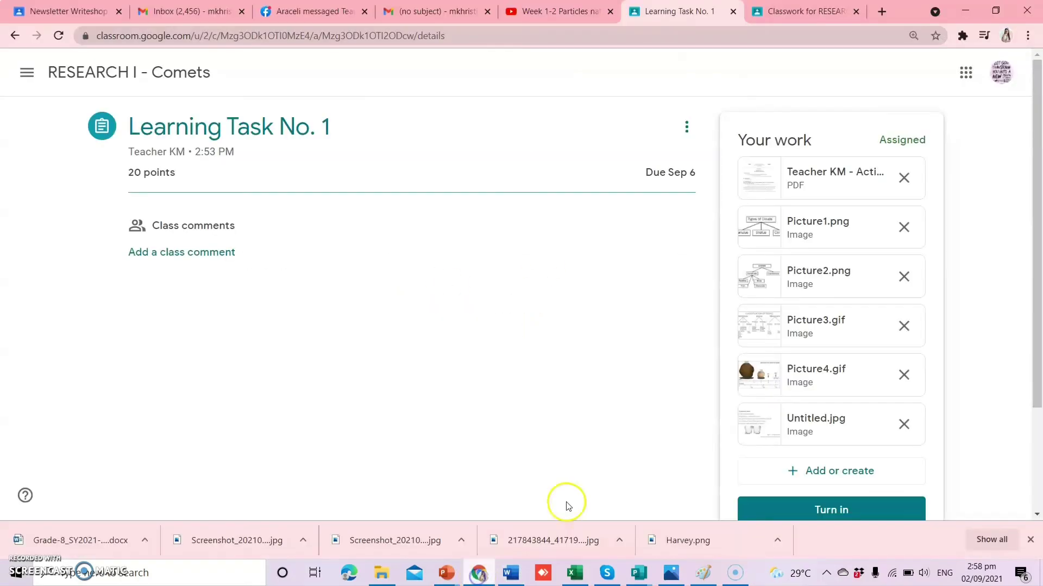
scroll(645, 354, down, 2)
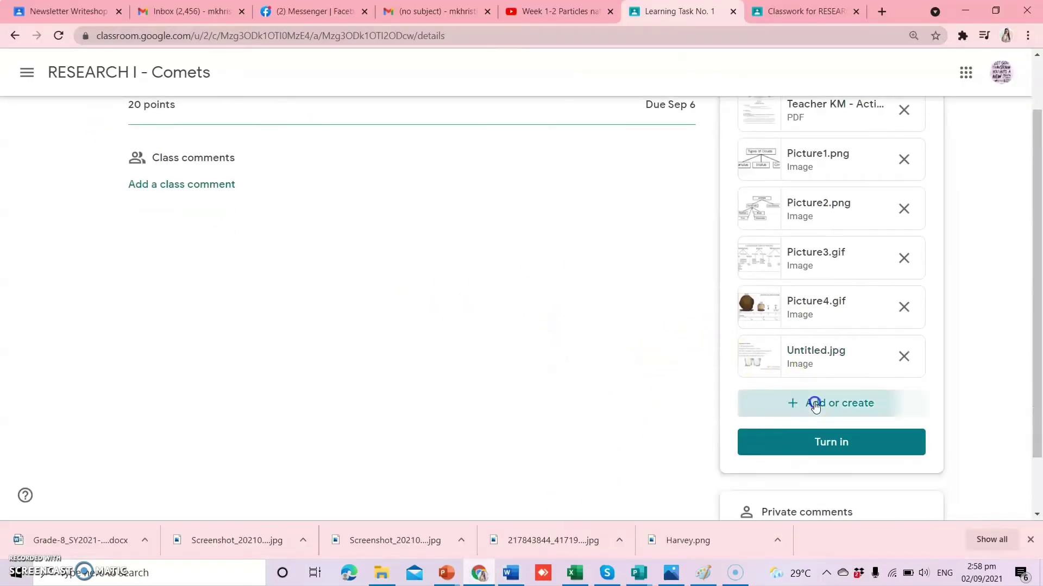
click(812, 403)
click(785, 361)
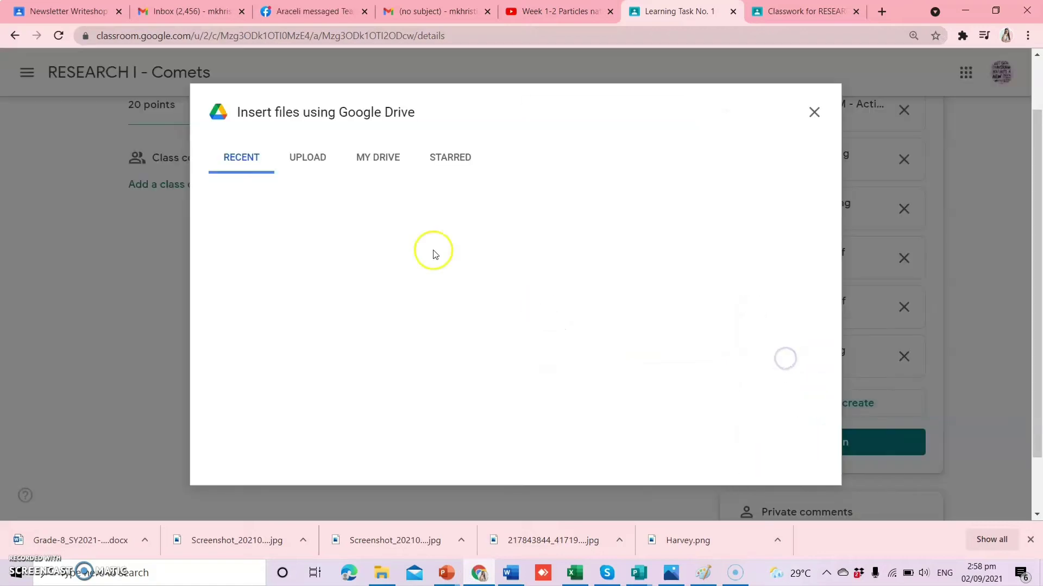
click(507, 371)
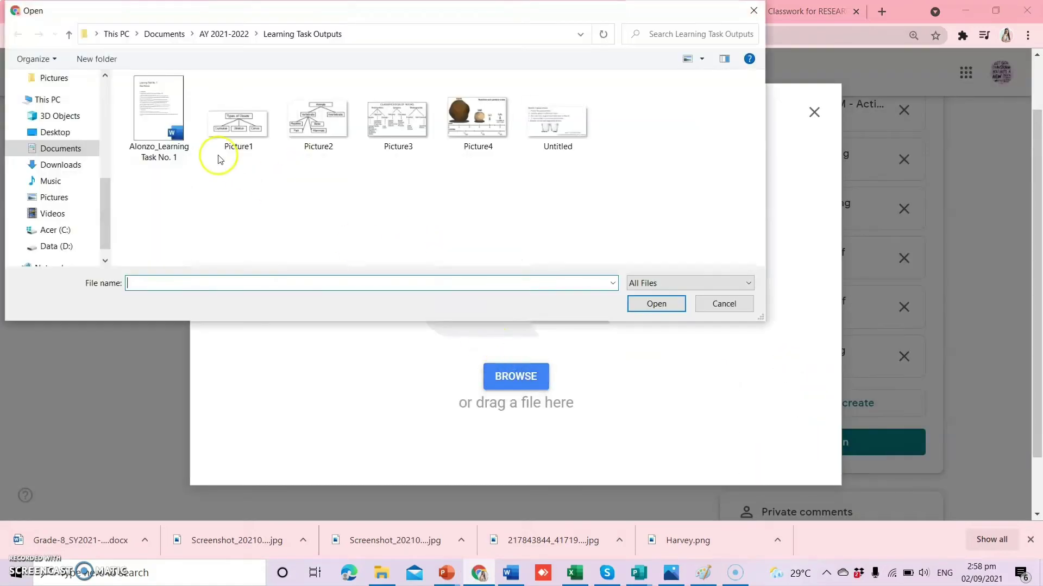
click(162, 117)
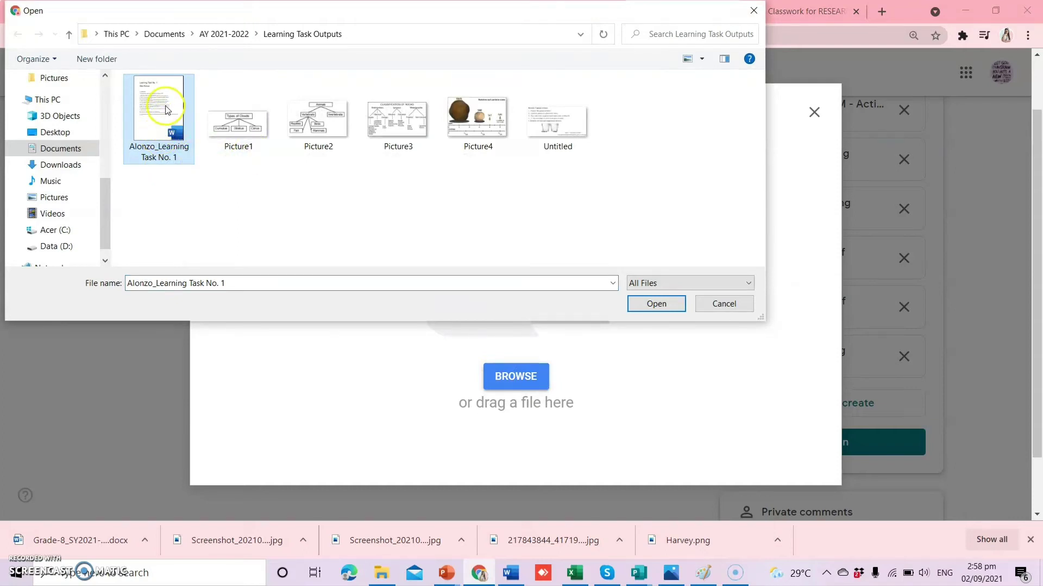
click(656, 304)
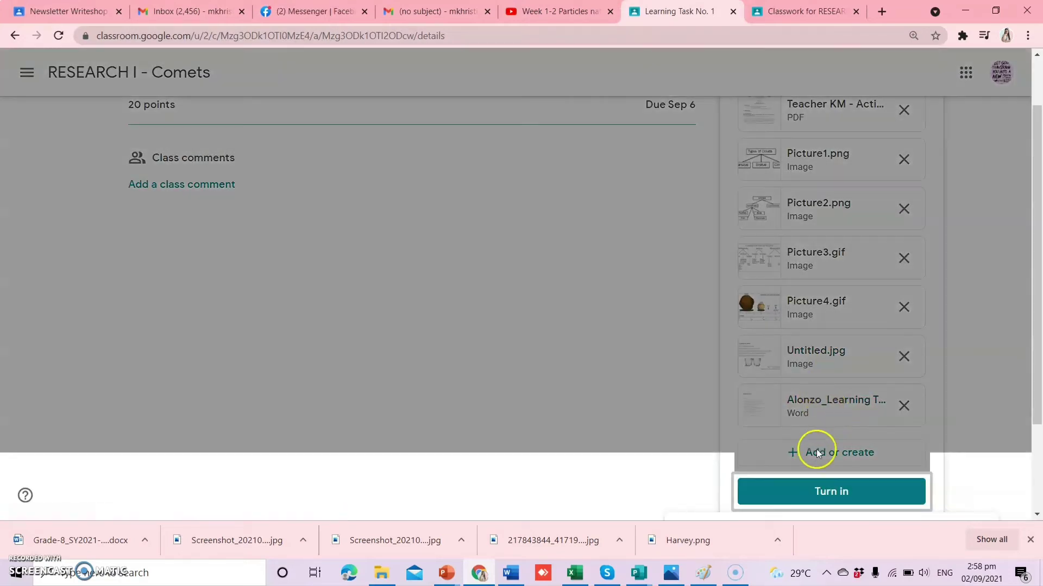
Step: Try to turn in the attached work for Learning Task No. 1
click(840, 494)
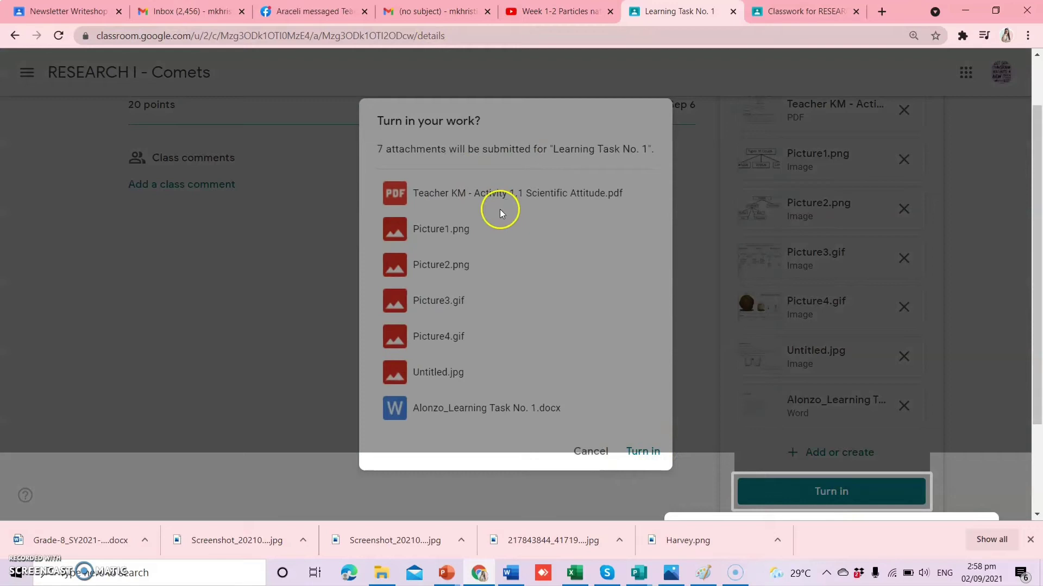
click(946, 464)
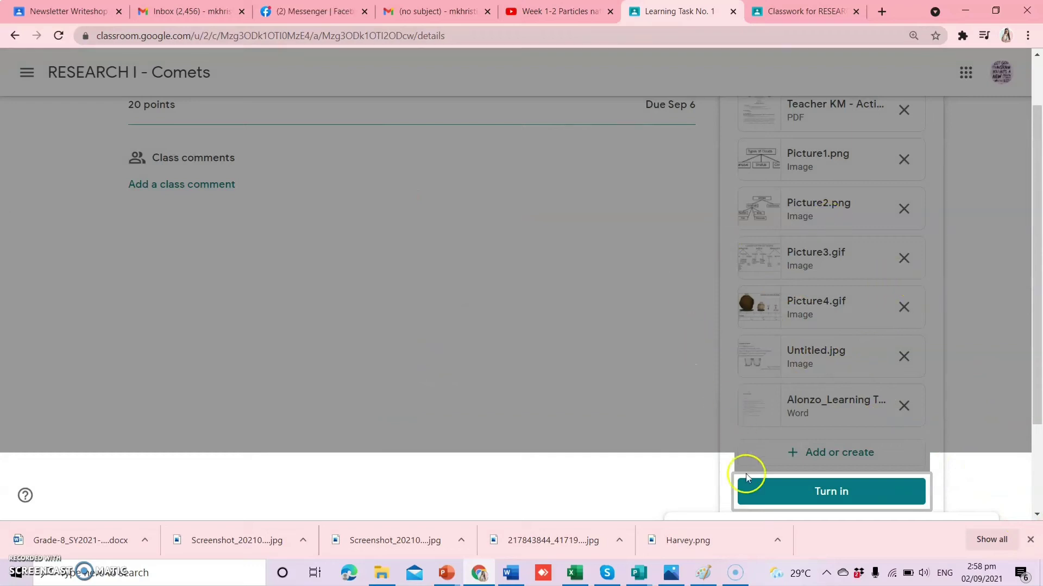
click(835, 494)
click(643, 457)
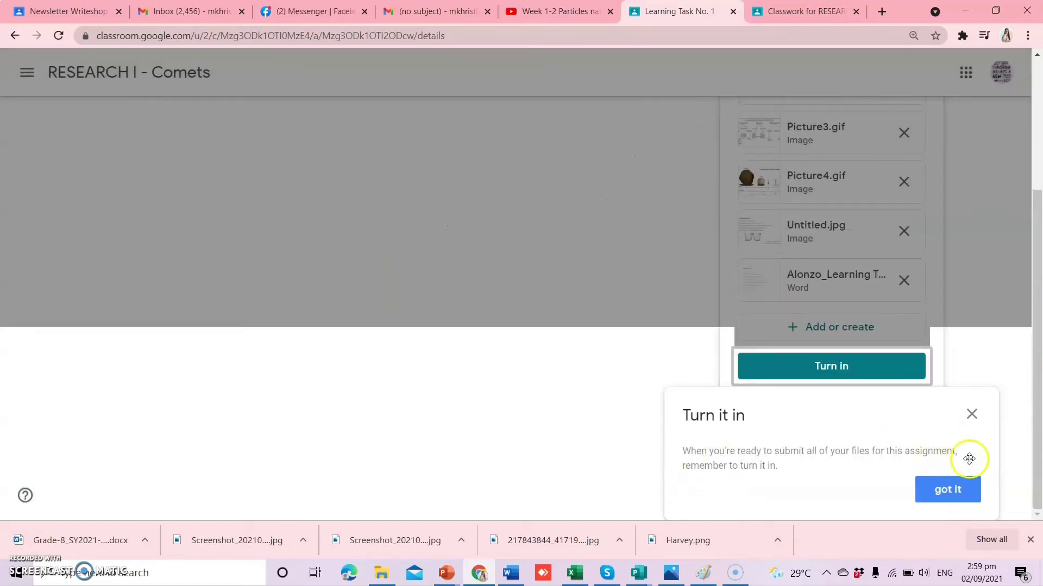
Step: Dismiss the "Turn it in" tip and turn in Learning Task No. 1 with all its attachments
click(966, 467)
click(838, 508)
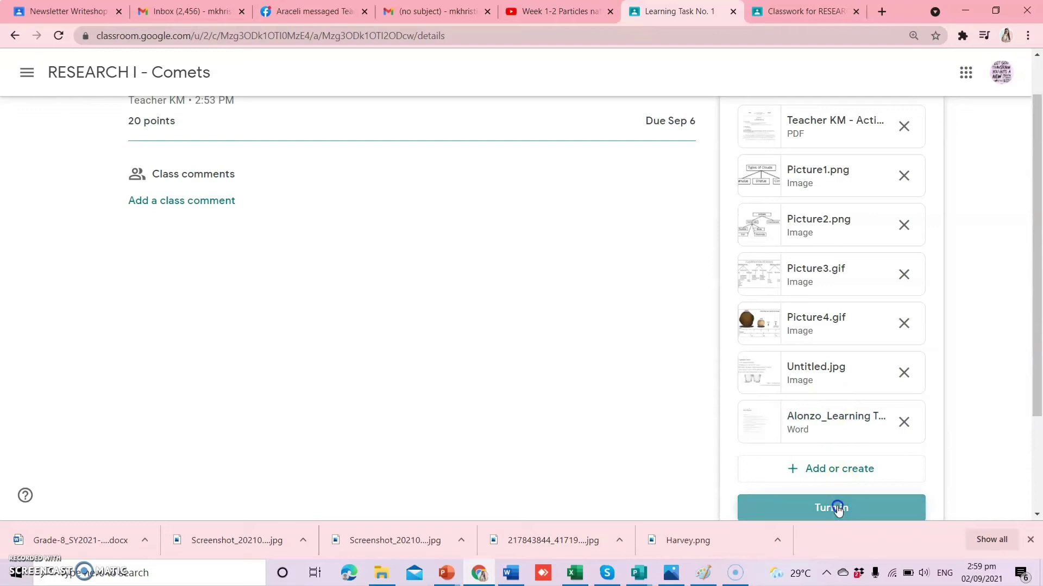
click(648, 452)
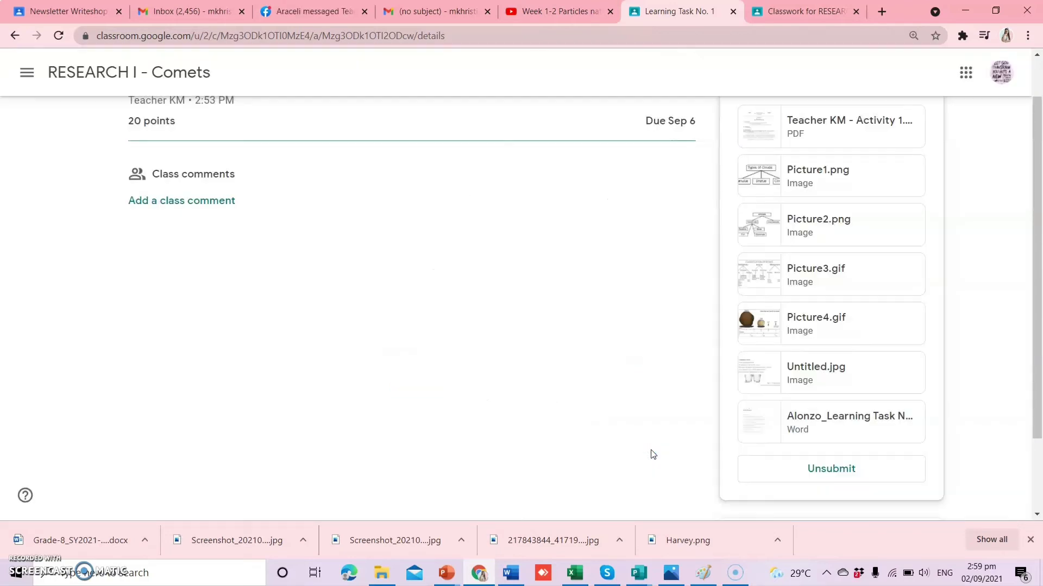
Step: Look over the submitted work, then check the status of Learning Task No. 1 in the Classwork of RESEARCH I - Comets
scroll(815, 482, down, 3)
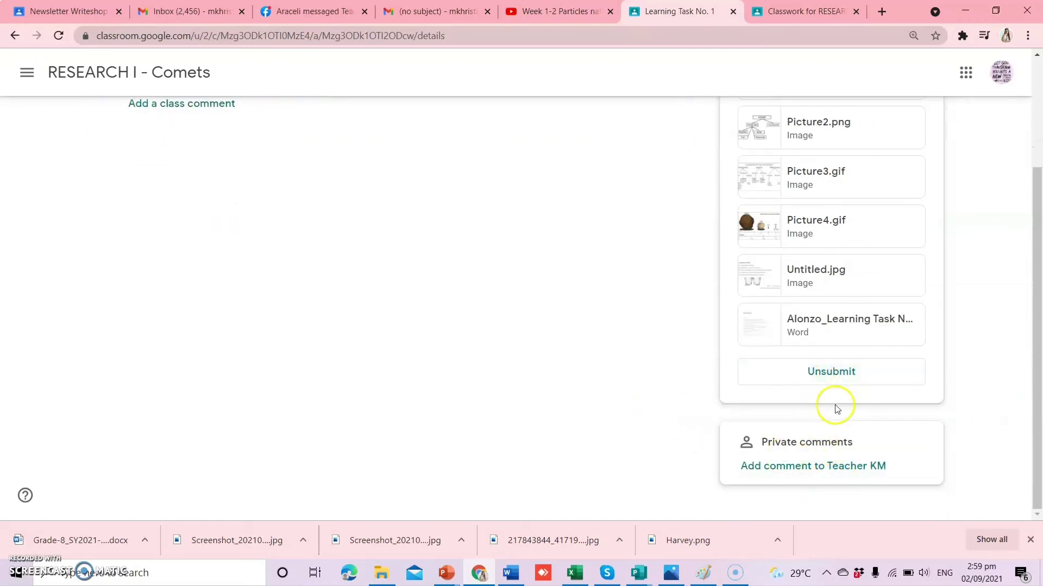
scroll(580, 421, up, 3)
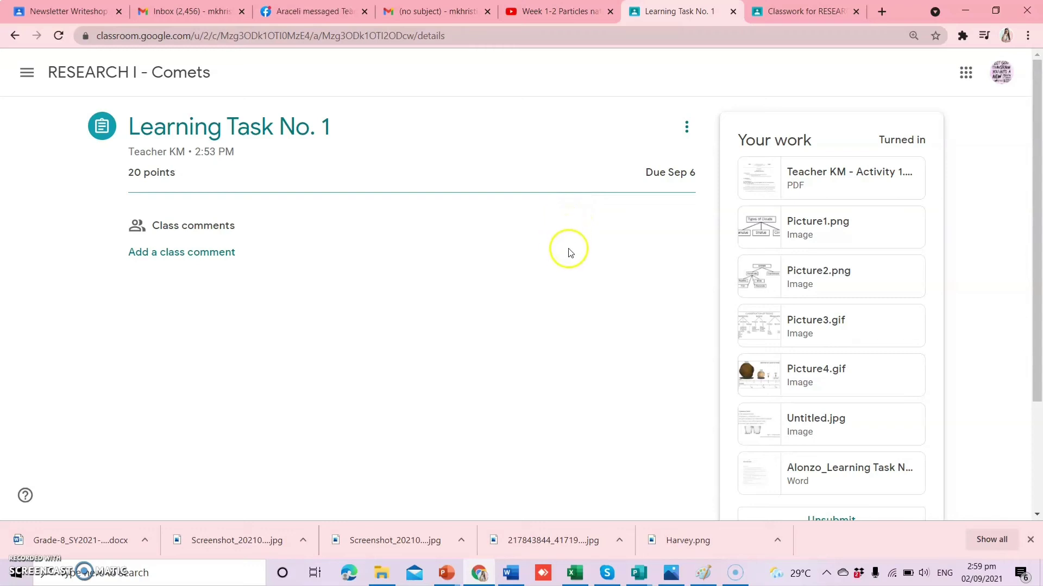
click(14, 37)
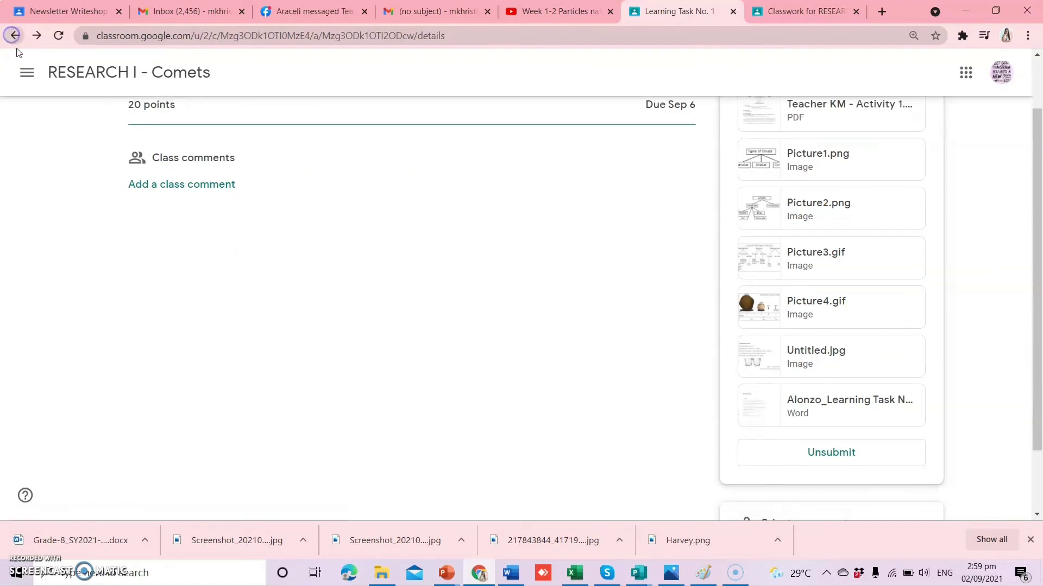
scroll(314, 269, up, 1)
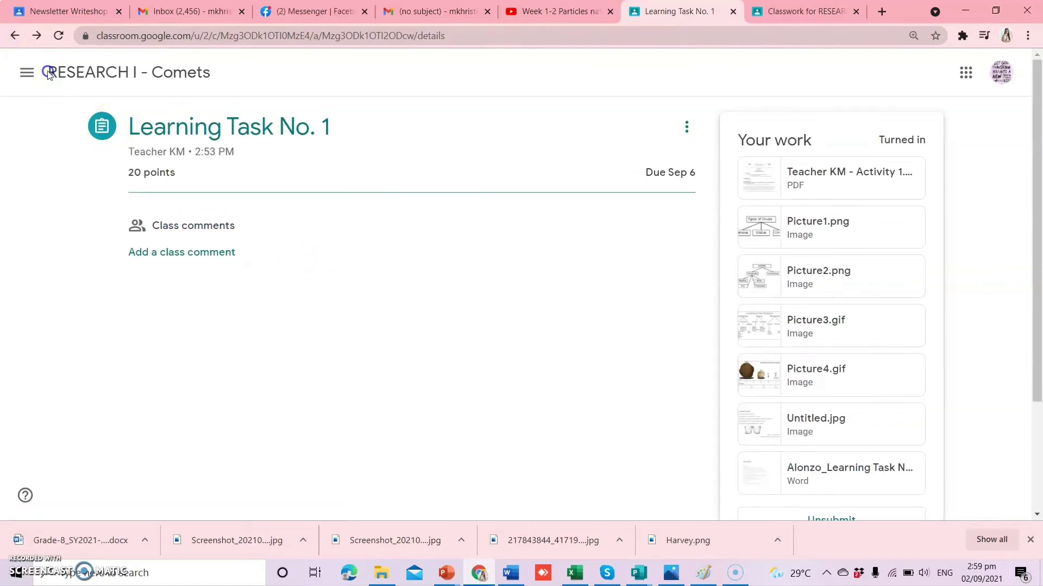
click(111, 72)
click(530, 81)
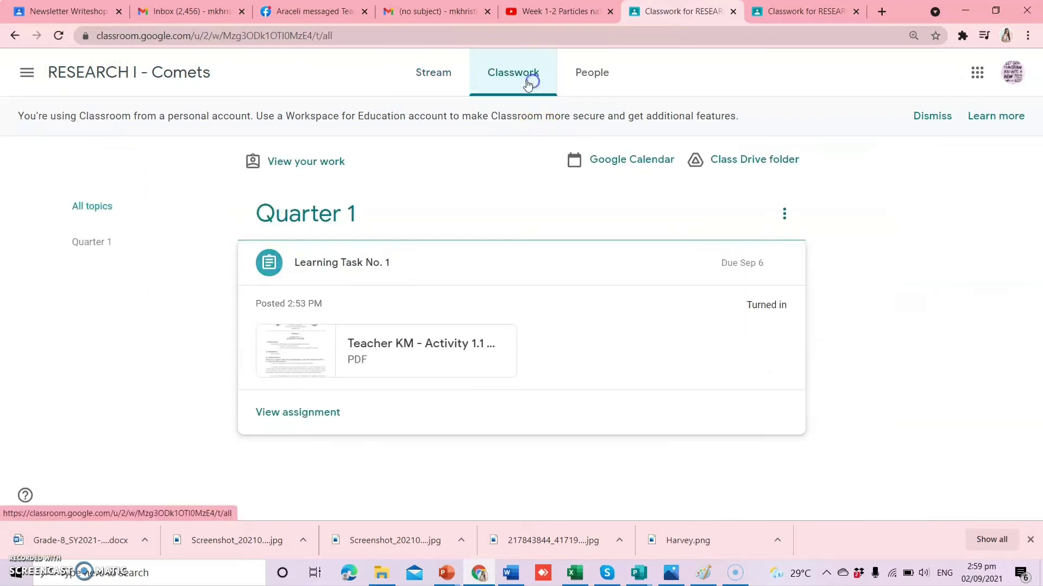